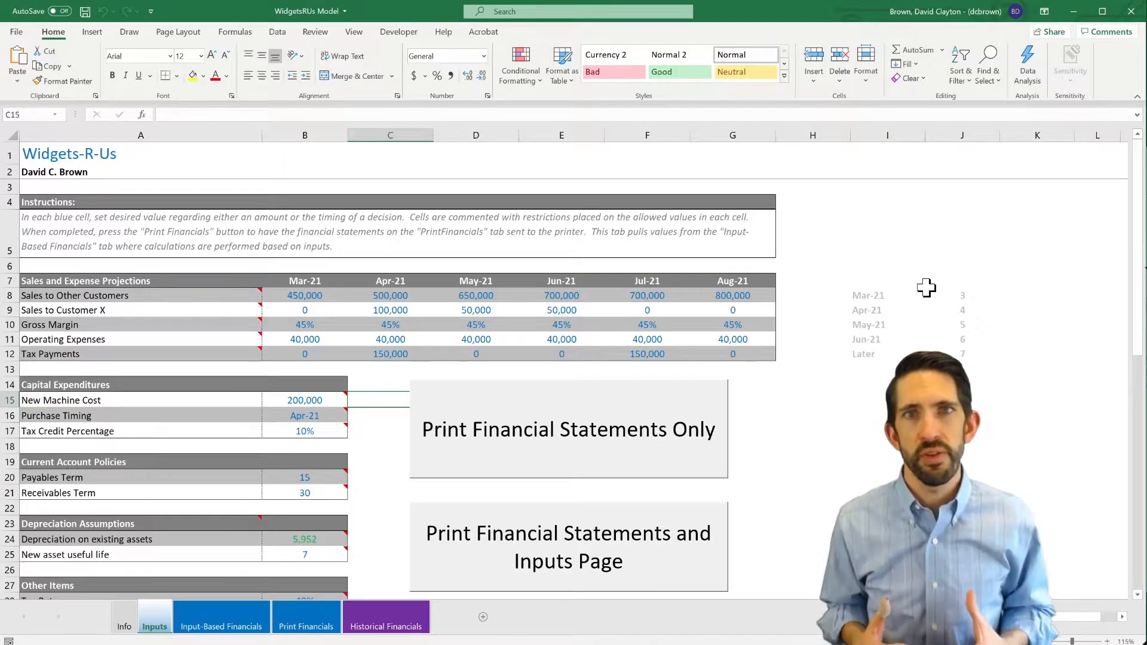
Try to enter -100 as the Mar-21 Sales to Other Customers value in cell B8.
left_click(300, 297)
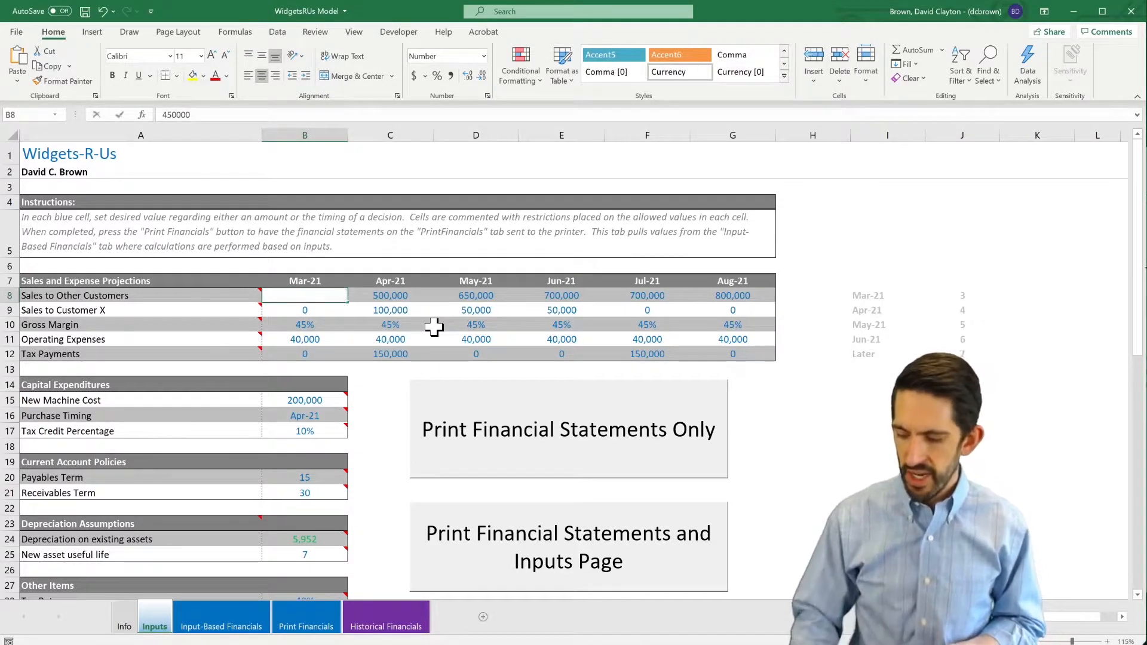
type("-100")
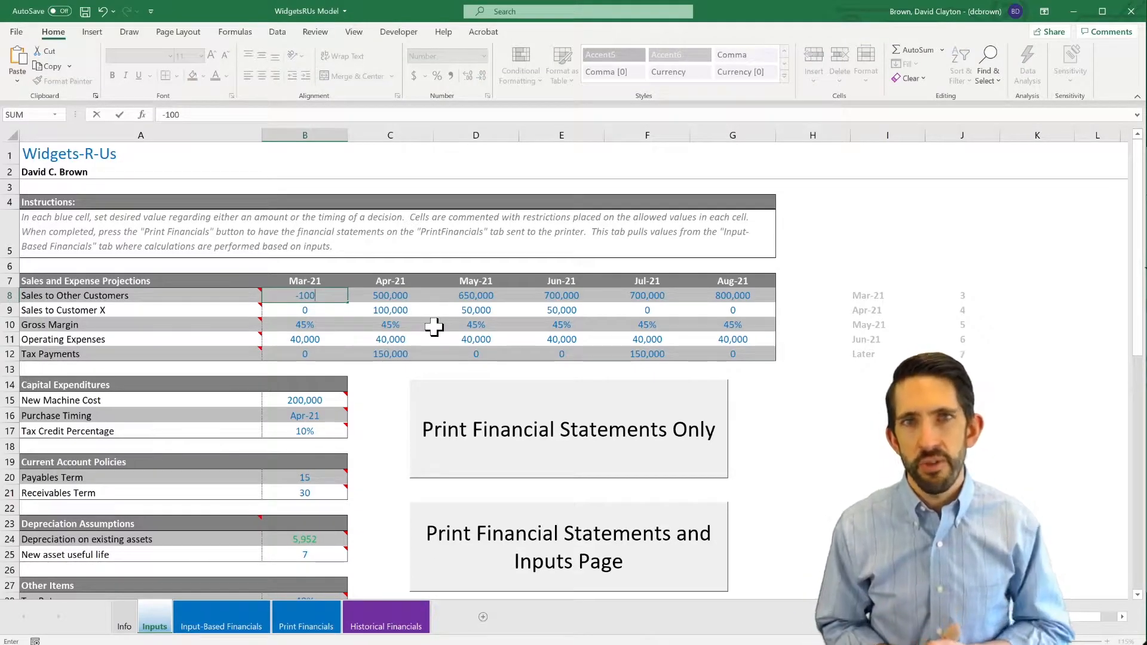
key("Return")
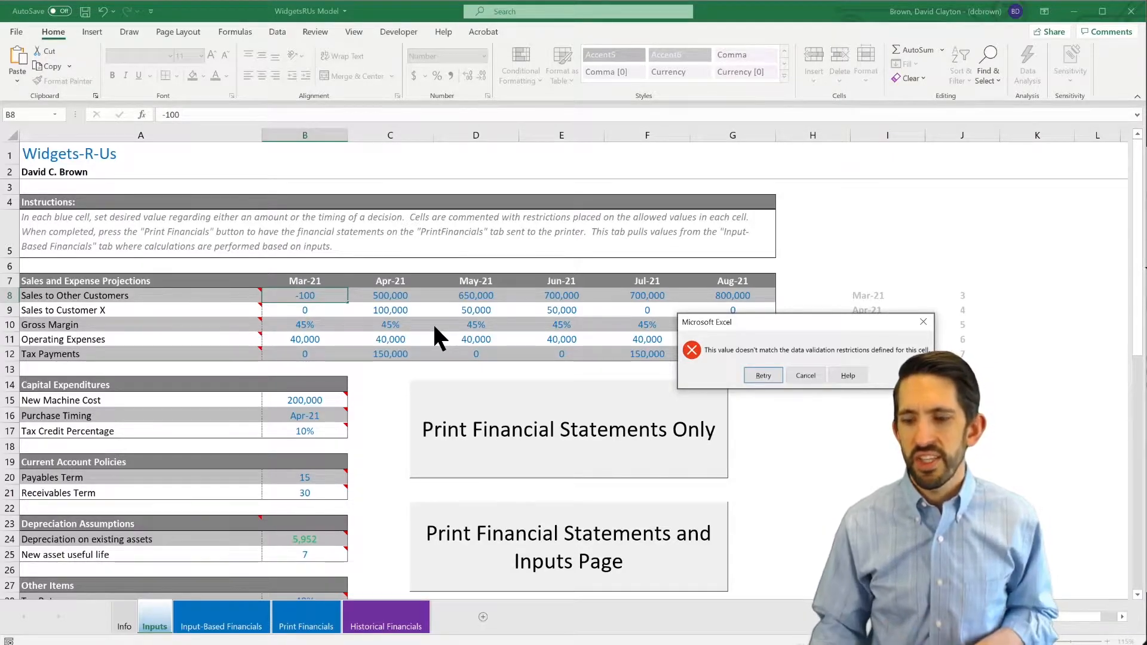
left_click(757, 375)
Enter 500 as the Mar-21 Sales to Other Customers value in cell B8.
type("450000")
key("BackSpace")
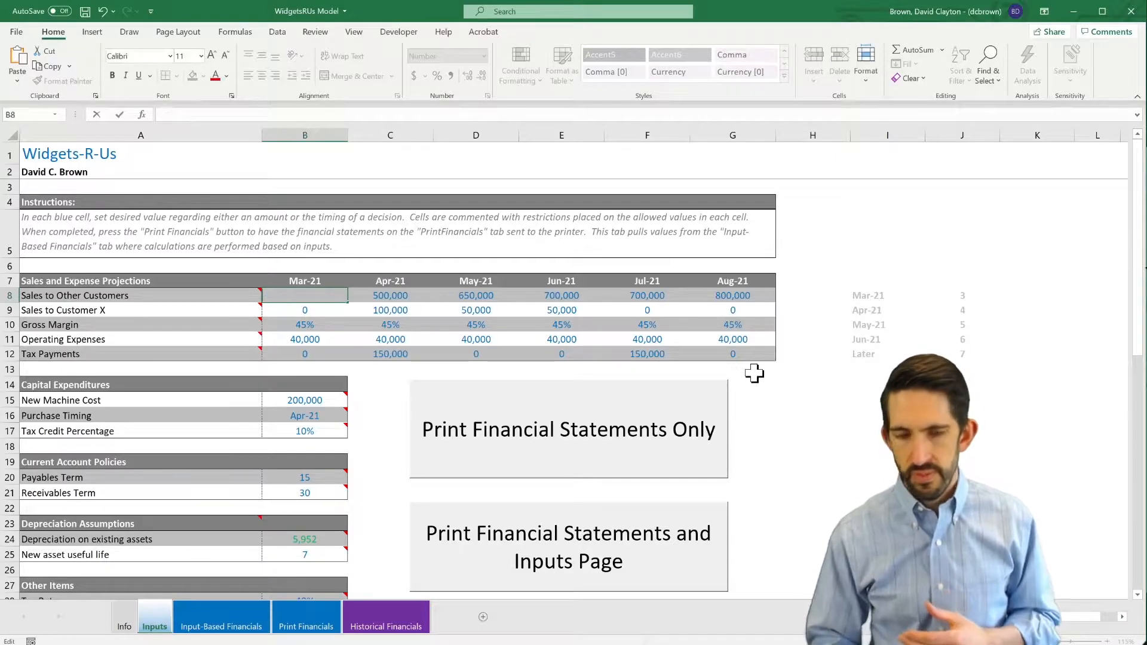
type("500")
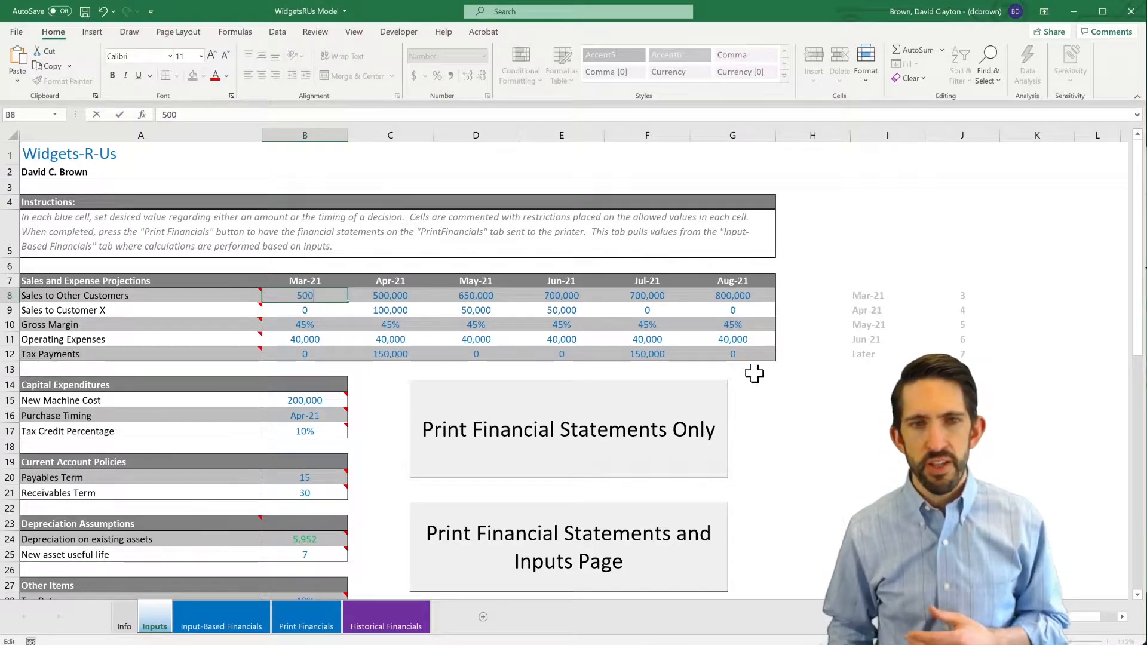
key("Return")
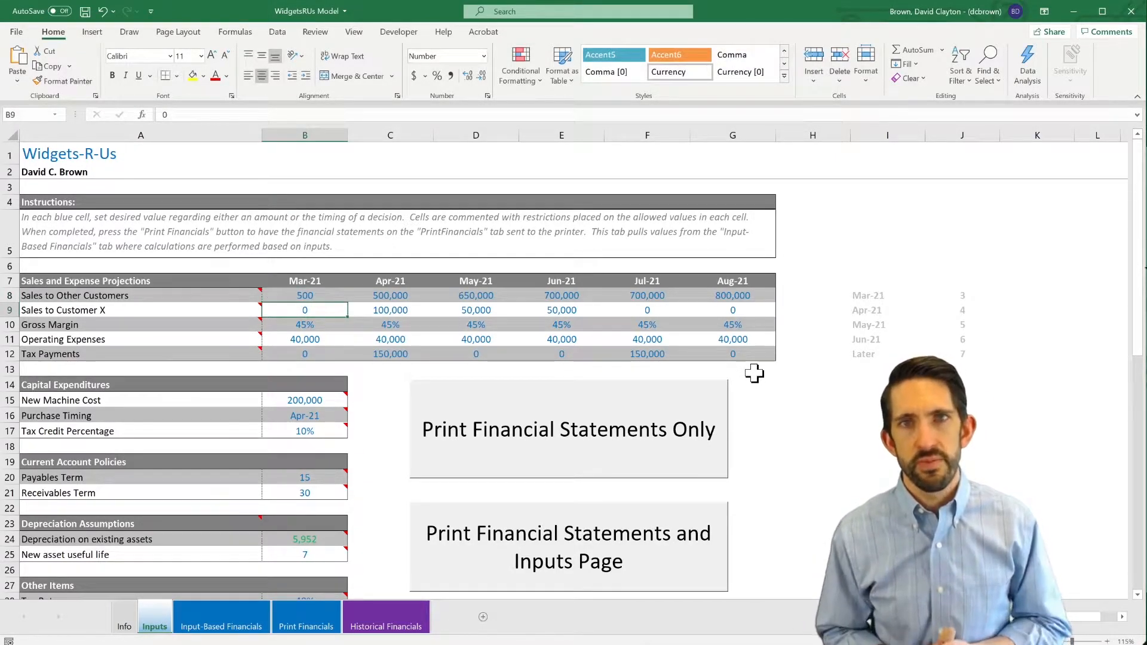
Set the Mar-21 Sales to Other Customers value in cell B8 to 450,000.
key("Up")
type("450")
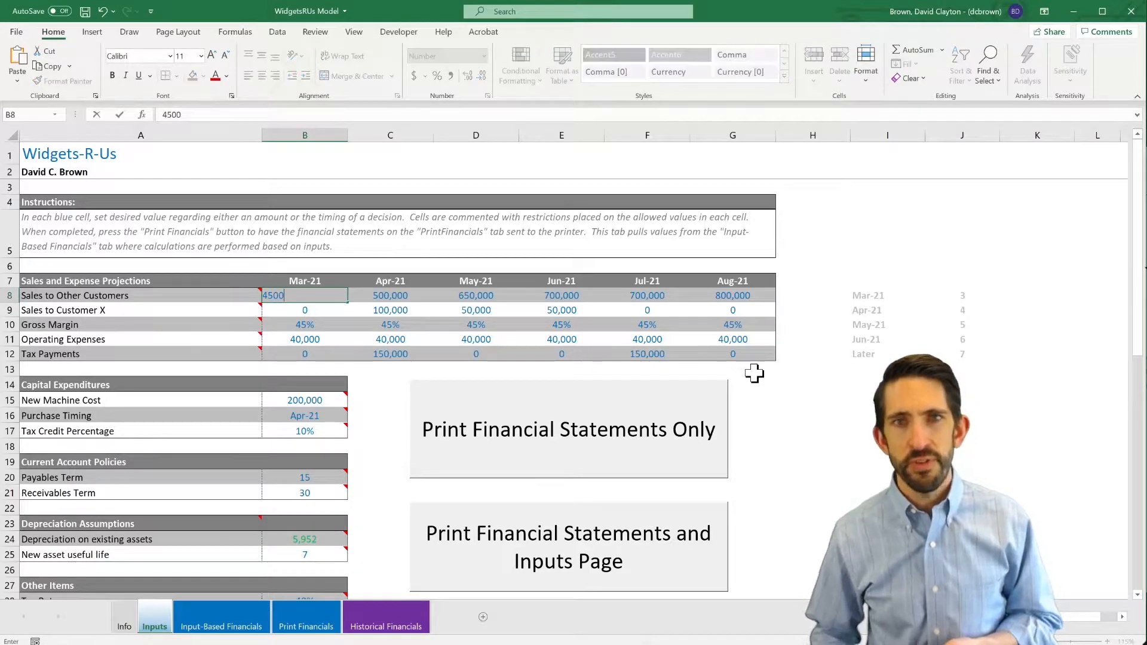
key("Return")
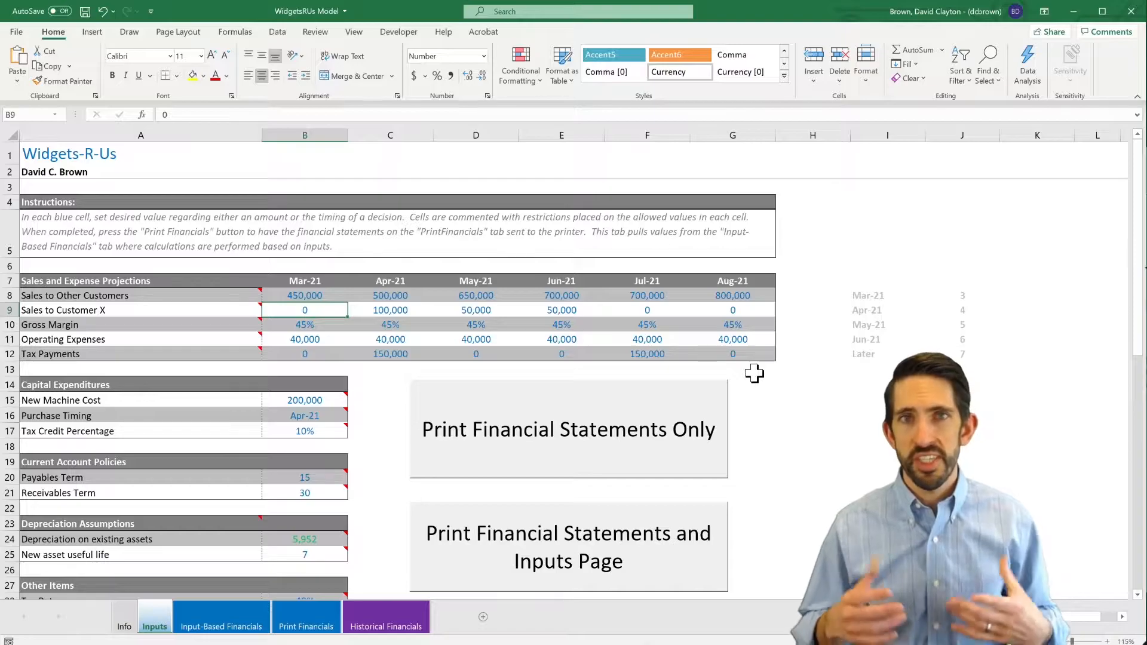
Open the data validation settings for cell B8 and allow only whole numbers.
key("Up")
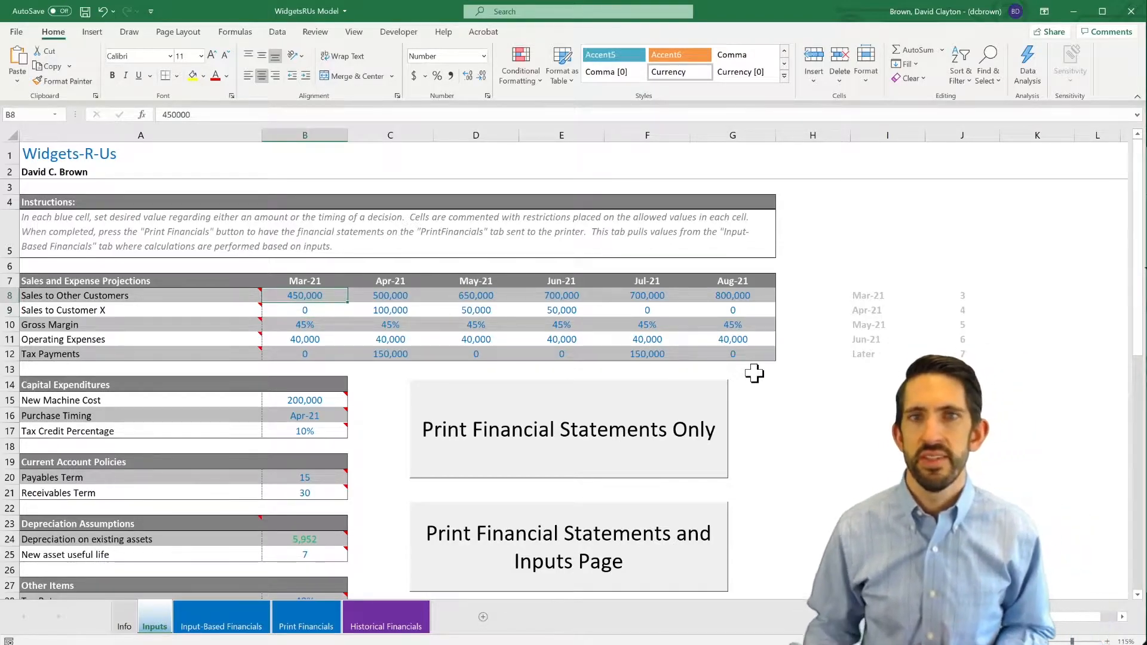
left_click(277, 31)
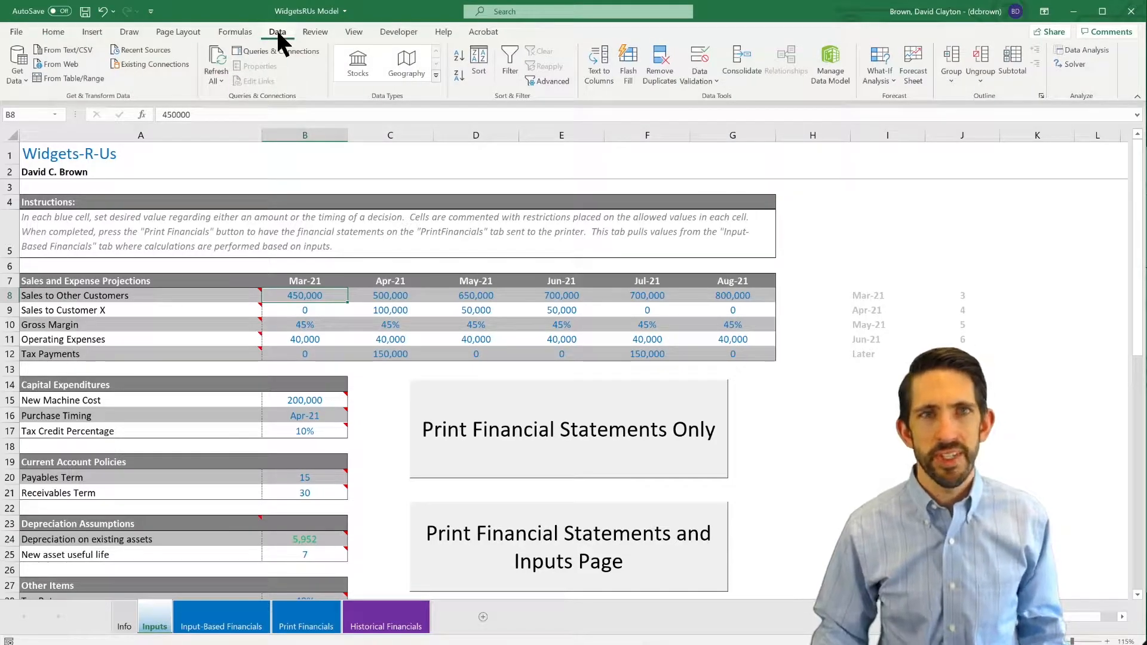
left_click(715, 82)
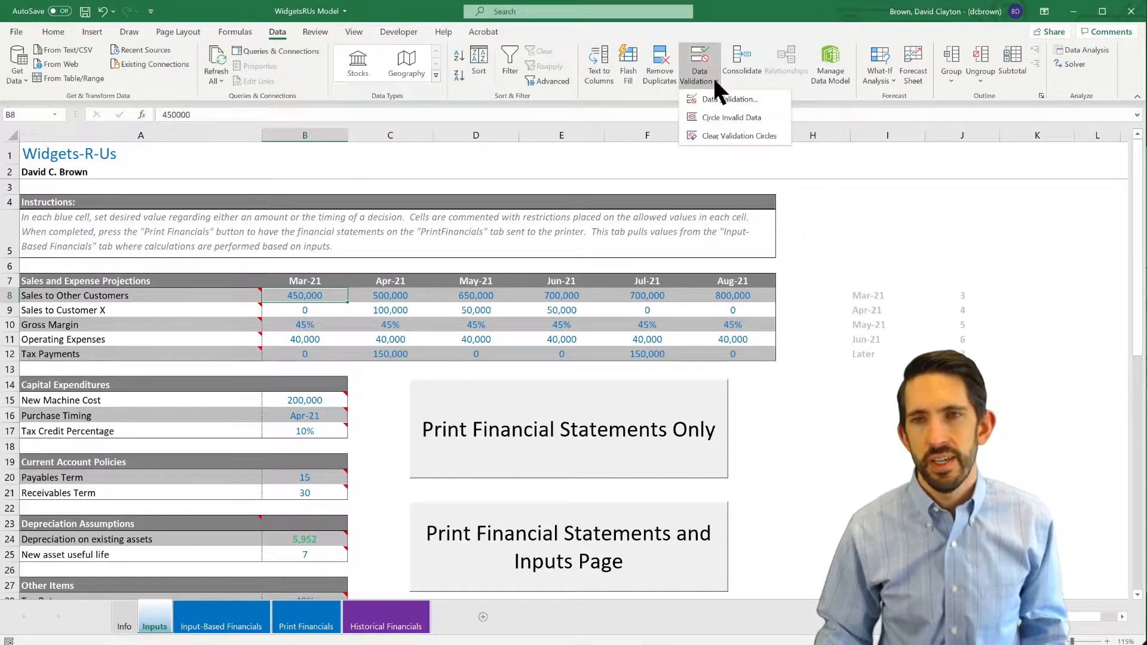
left_click(738, 99)
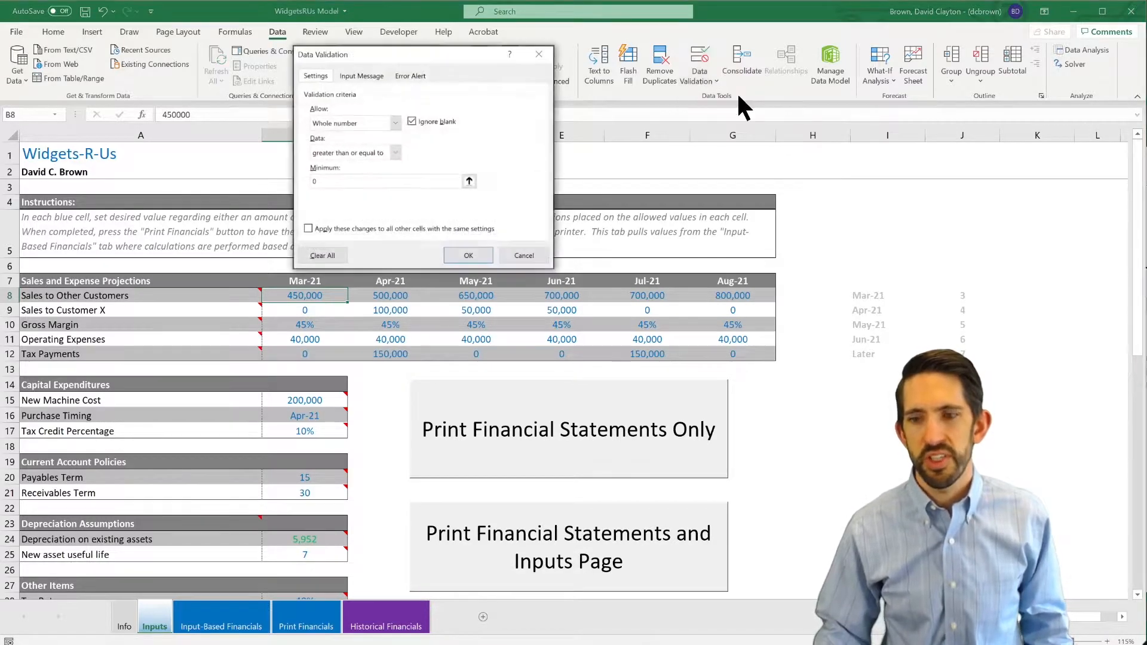
left_click_drag(404, 55, 447, 56)
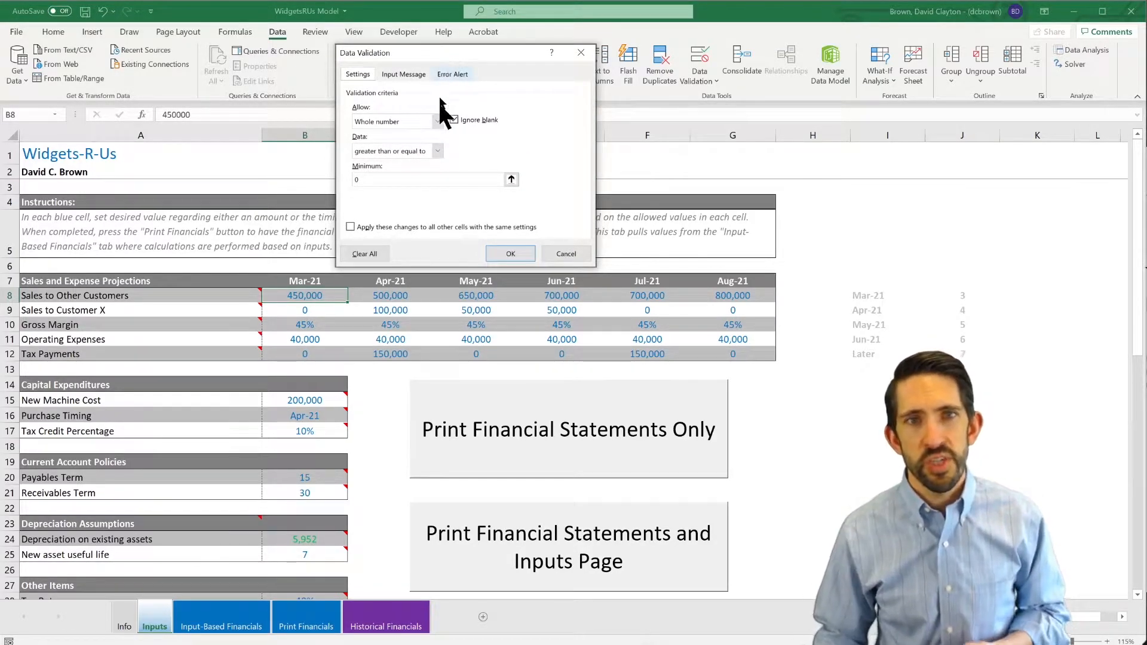
left_click(437, 121)
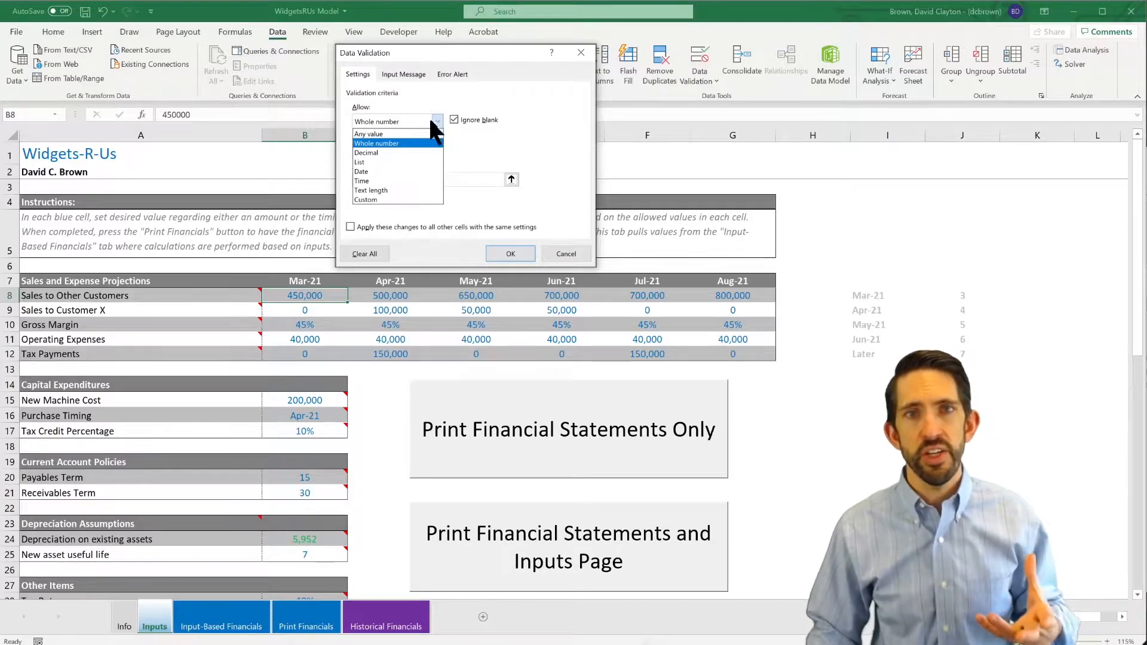
left_click(413, 132)
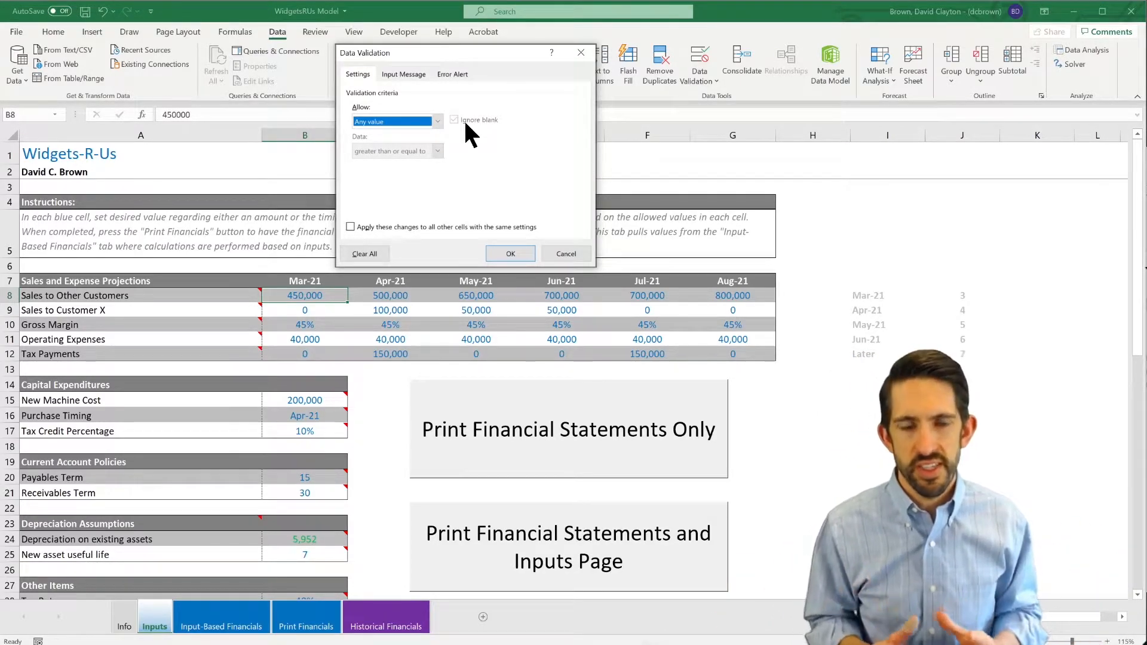
left_click(438, 121)
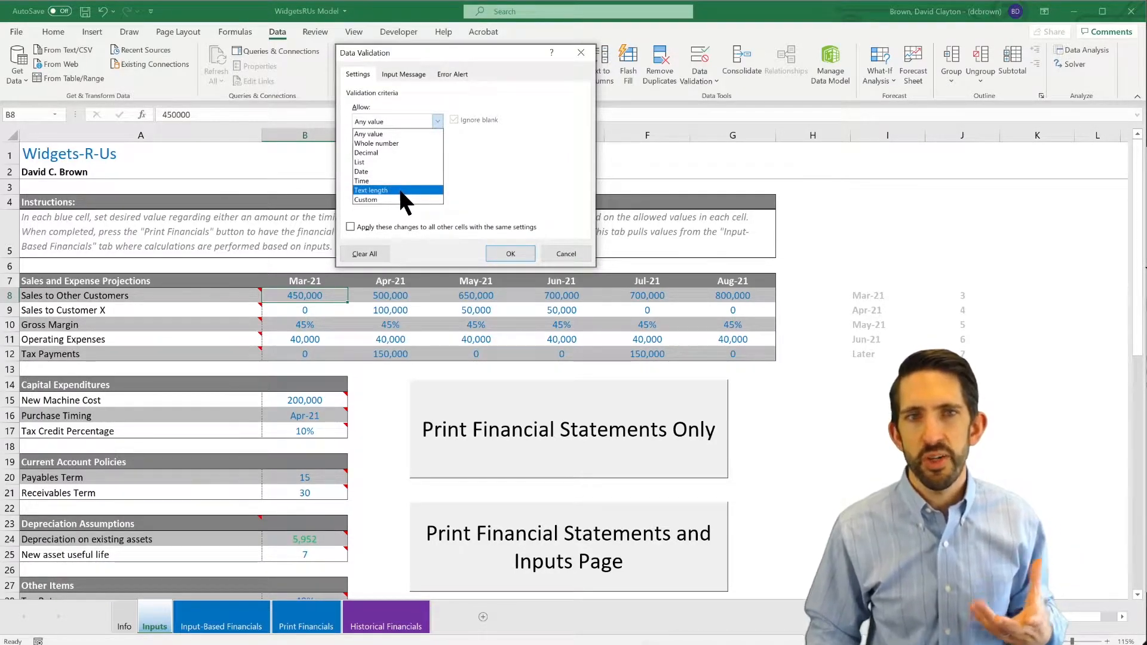
left_click(392, 142)
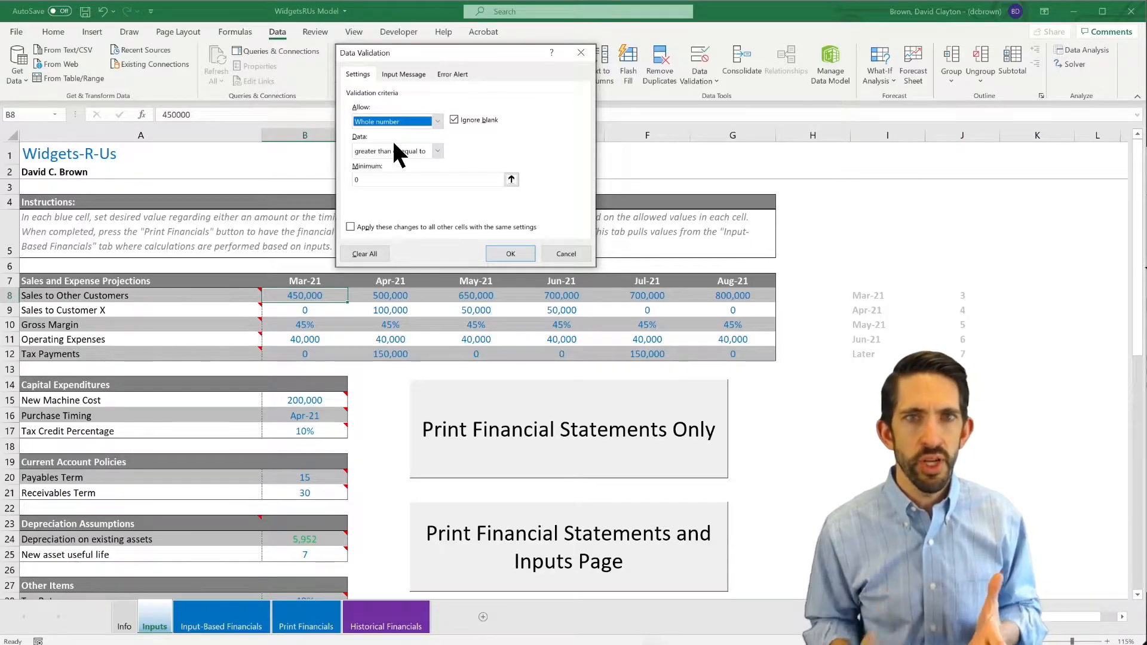
Restrict cell B8 to values greater than or equal to a minimum of 0 and apply the validation rule.
left_click(435, 148)
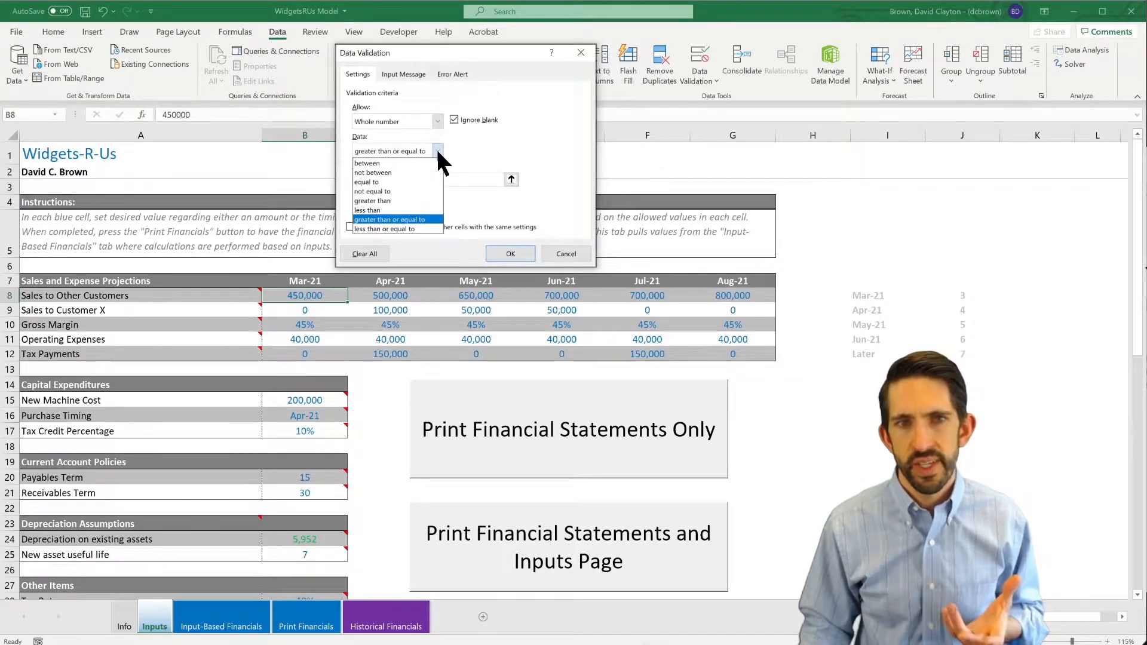
left_click(408, 219)
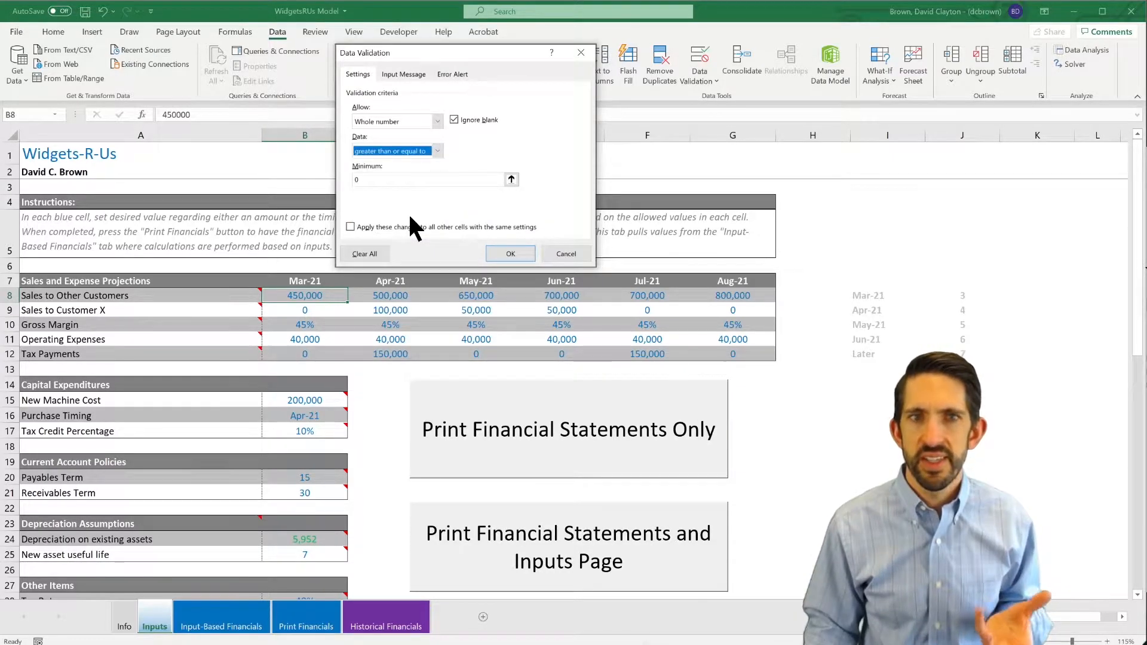
left_click(396, 181)
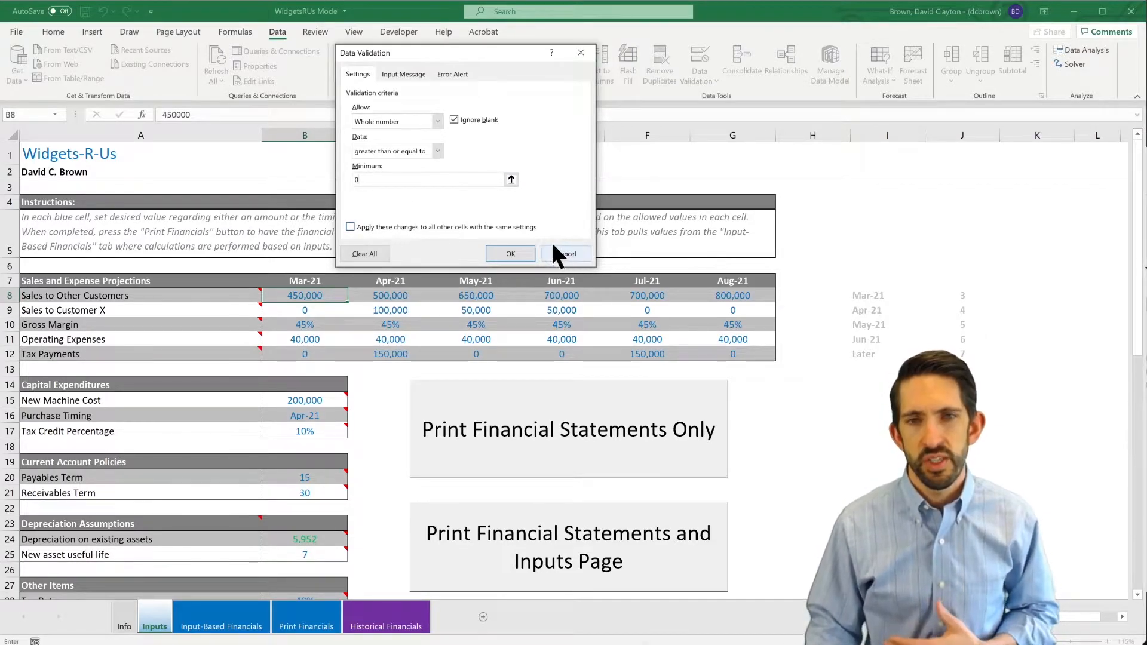
left_click(521, 251)
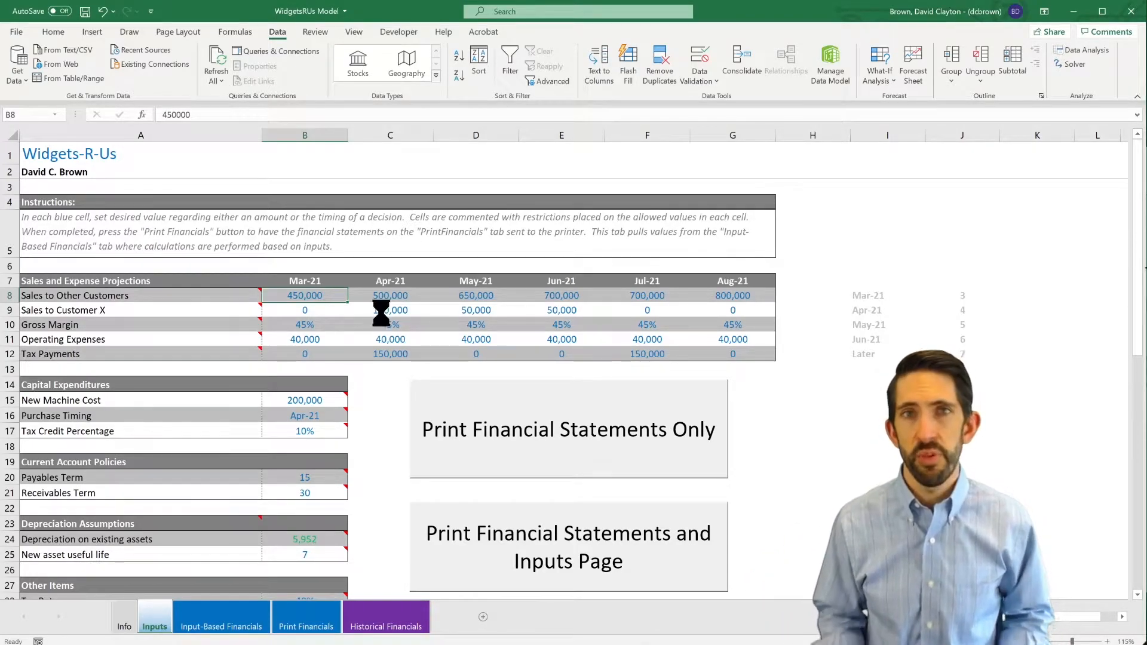
Copy cell B8 and paste only its validation across the Sales to Other Customers row, B8:G8.
key("ctrl+c")
key("shift+Right")
key("shift+Right")
key("shift+Right")
key("shift+Right")
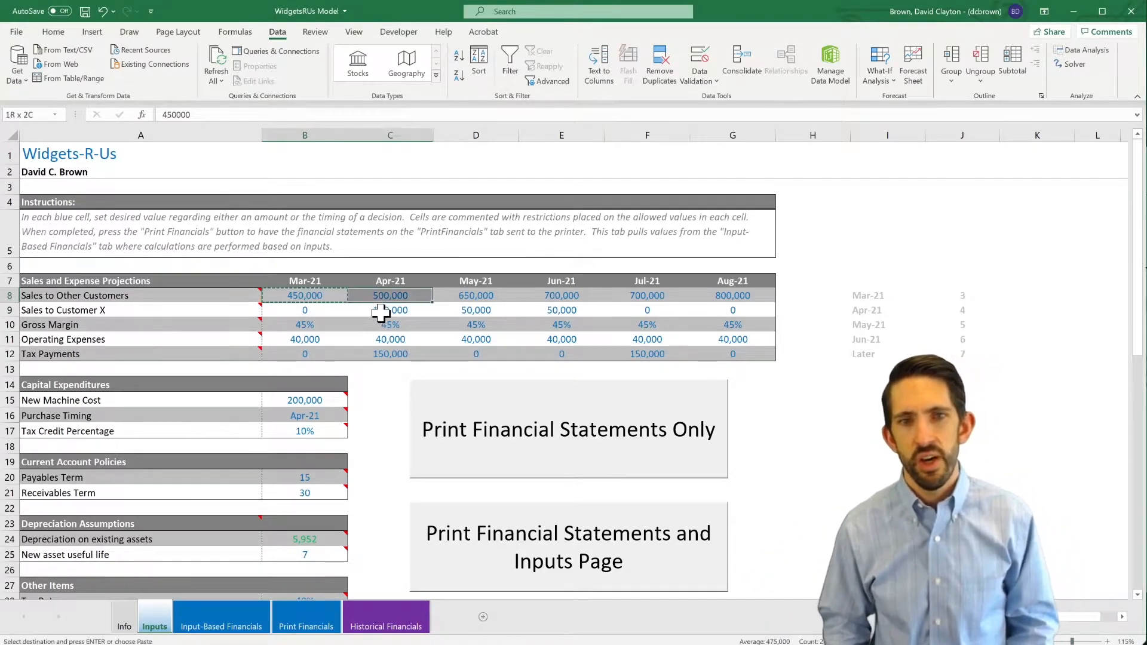
key("shift+Right")
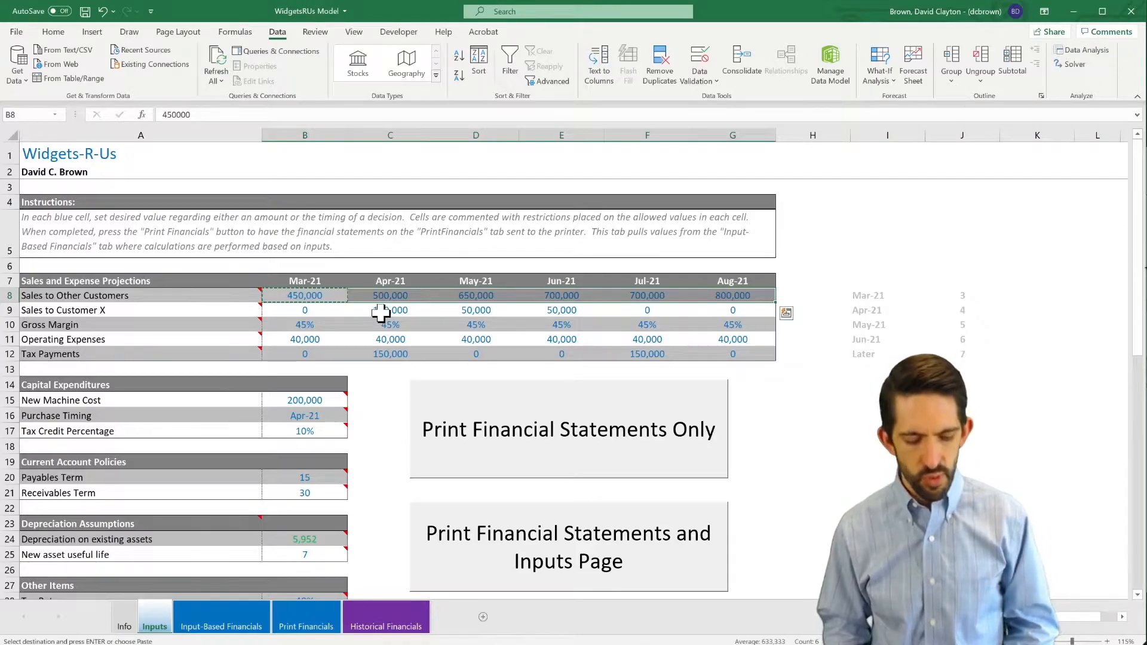
key("alt+e")
key("s")
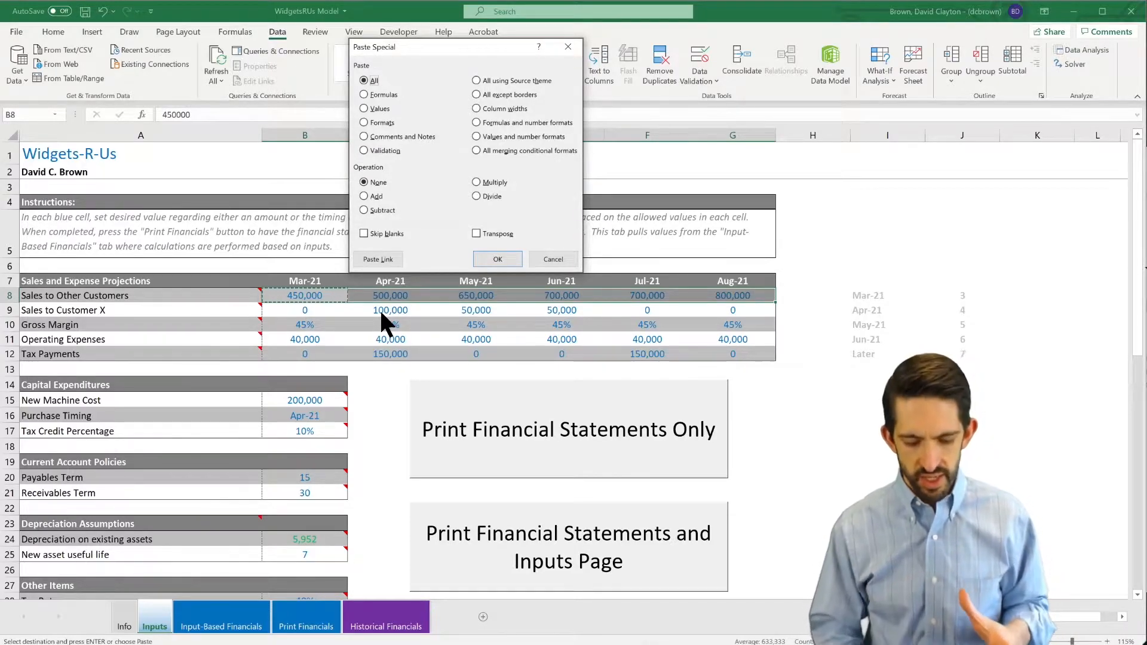
key("n")
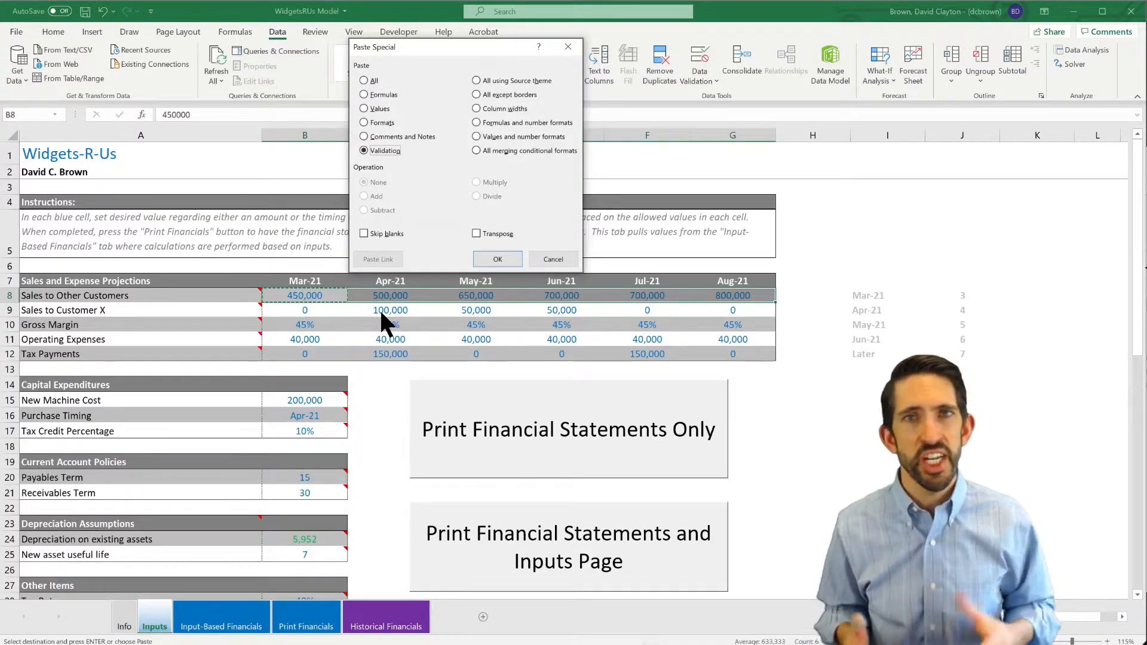
key("Return")
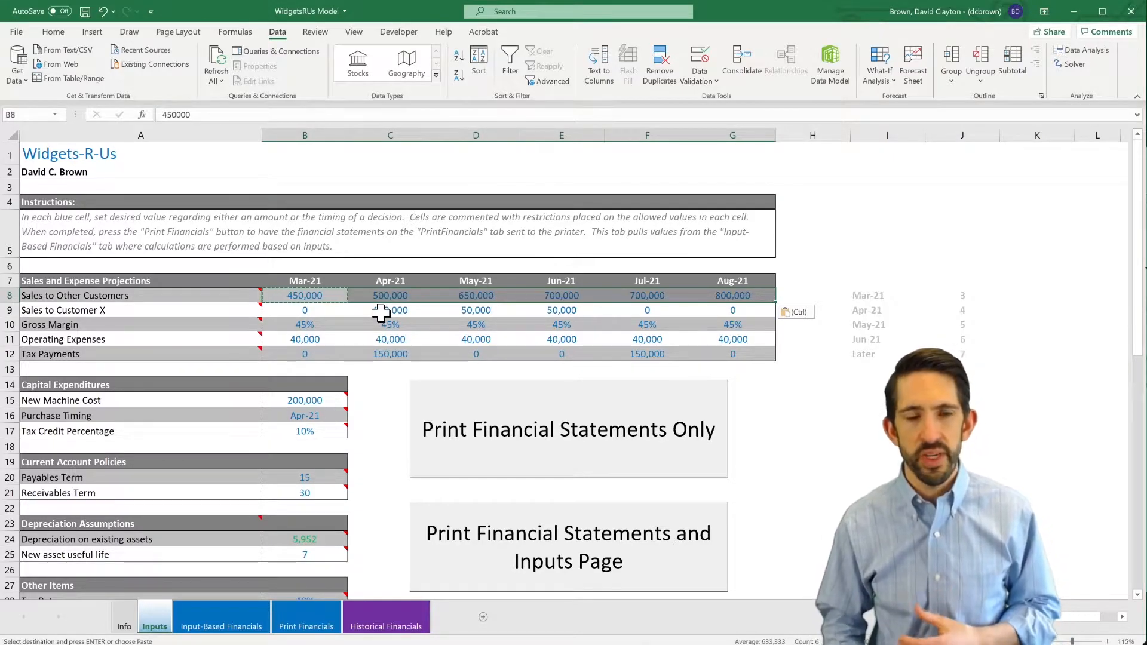
Open the data validation settings for the Tax Credit Percentage in cell B17 and allow decimal values.
key("Down")
key("Down")
key("Down")
key("Down")
key("Down")
key("Down")
key("Down")
key("Down")
key("Down")
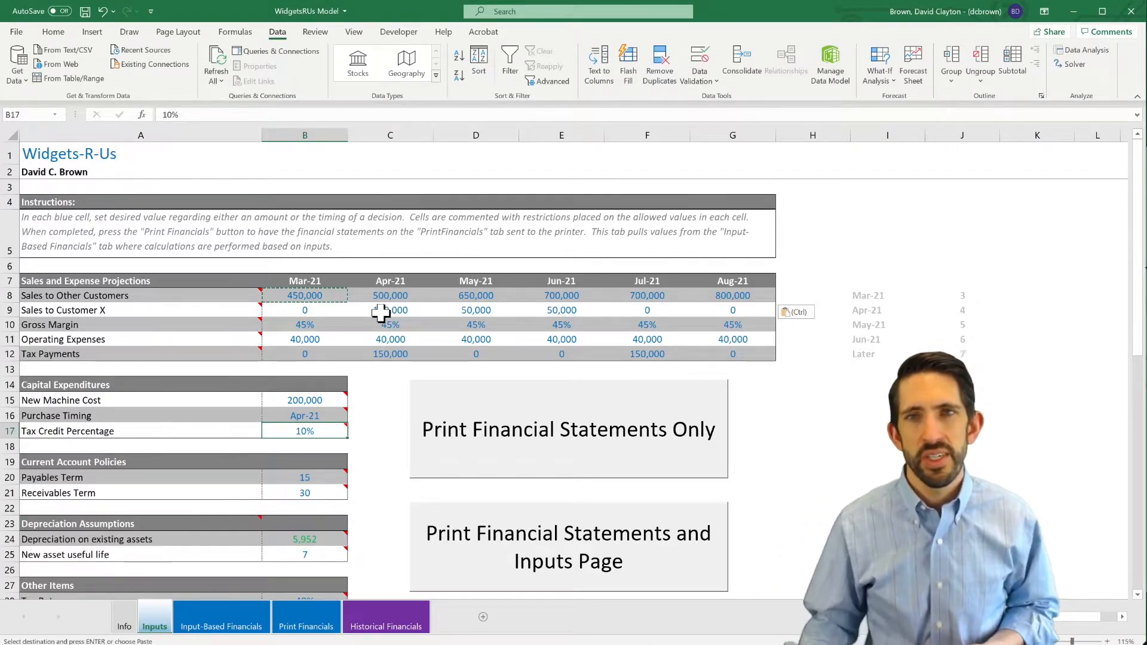
left_click(716, 76)
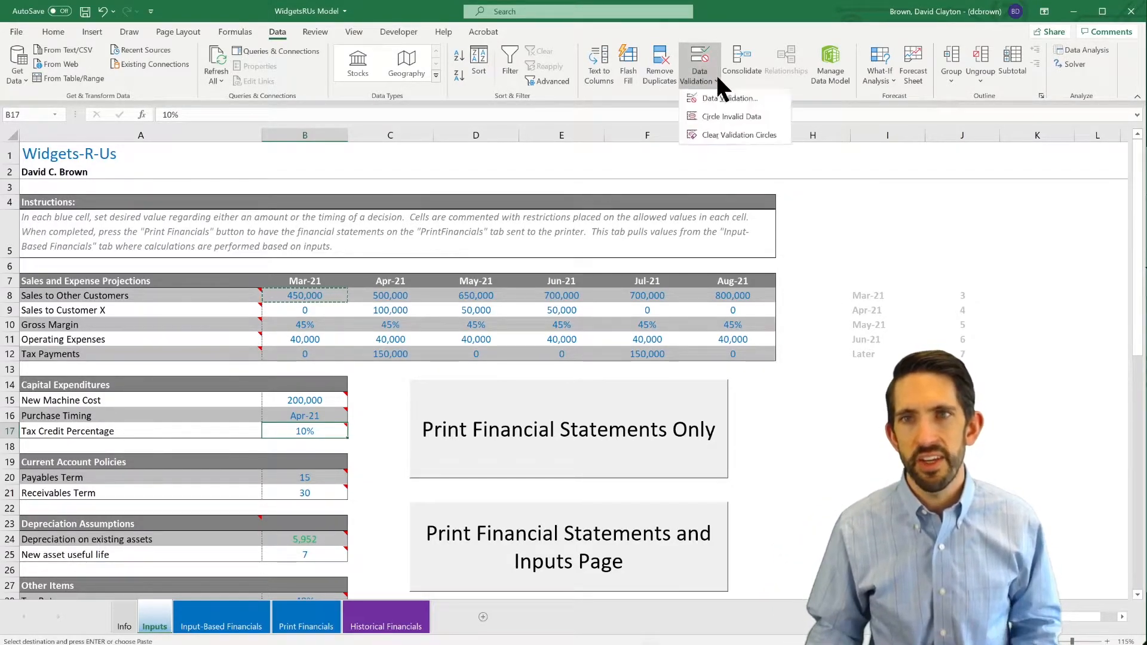
left_click(722, 96)
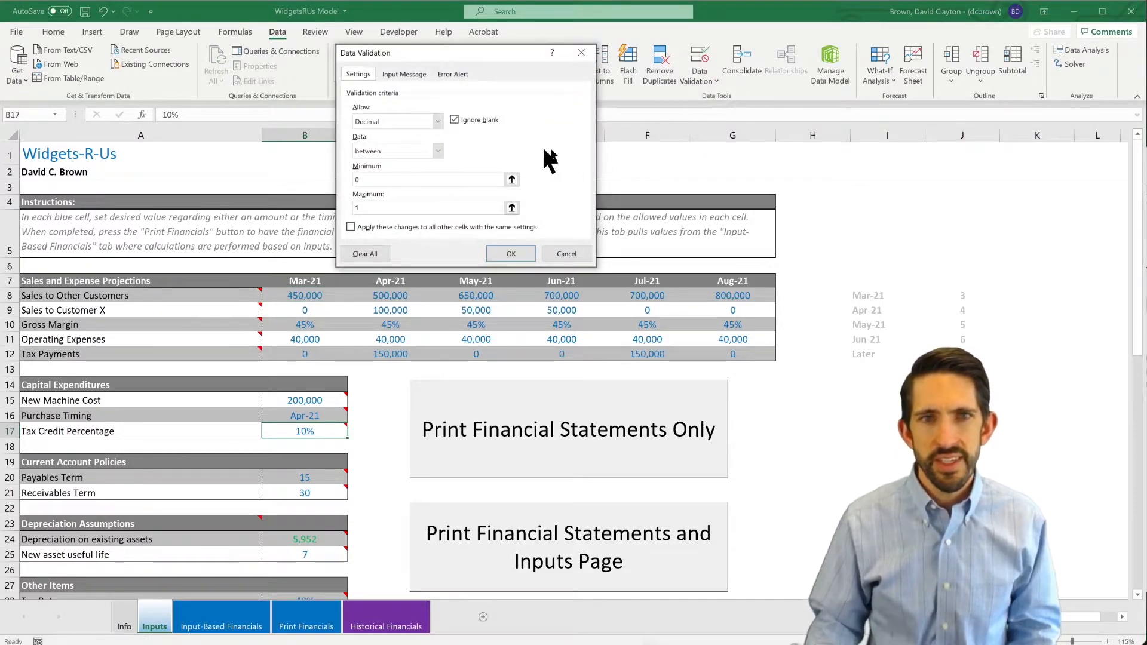
left_click(438, 121)
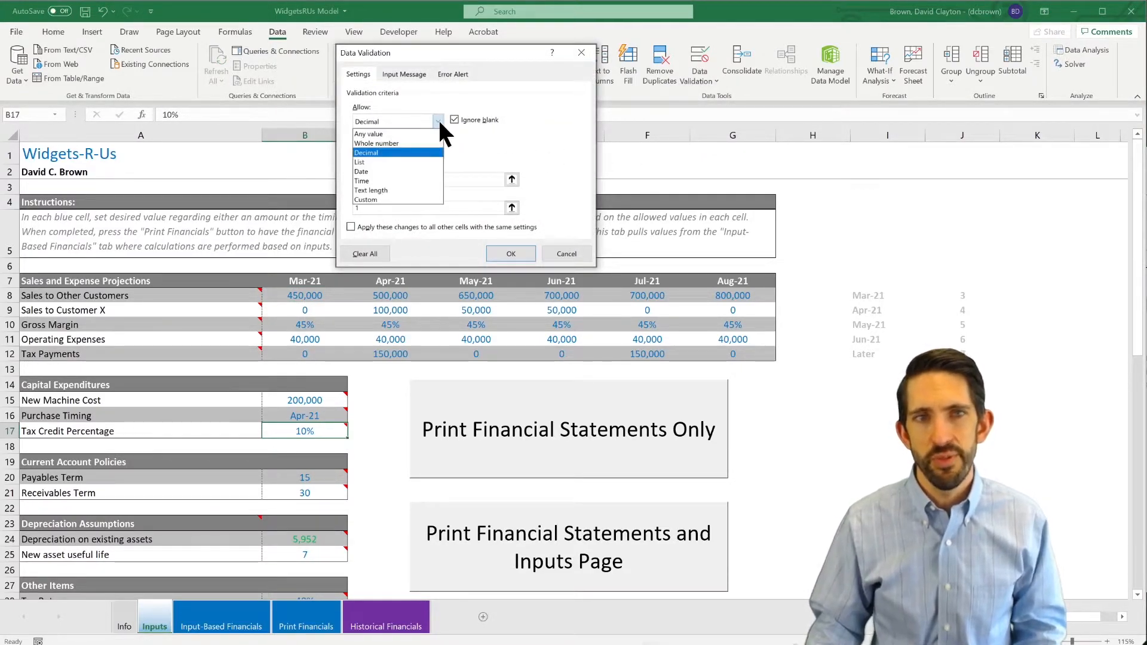
left_click(422, 151)
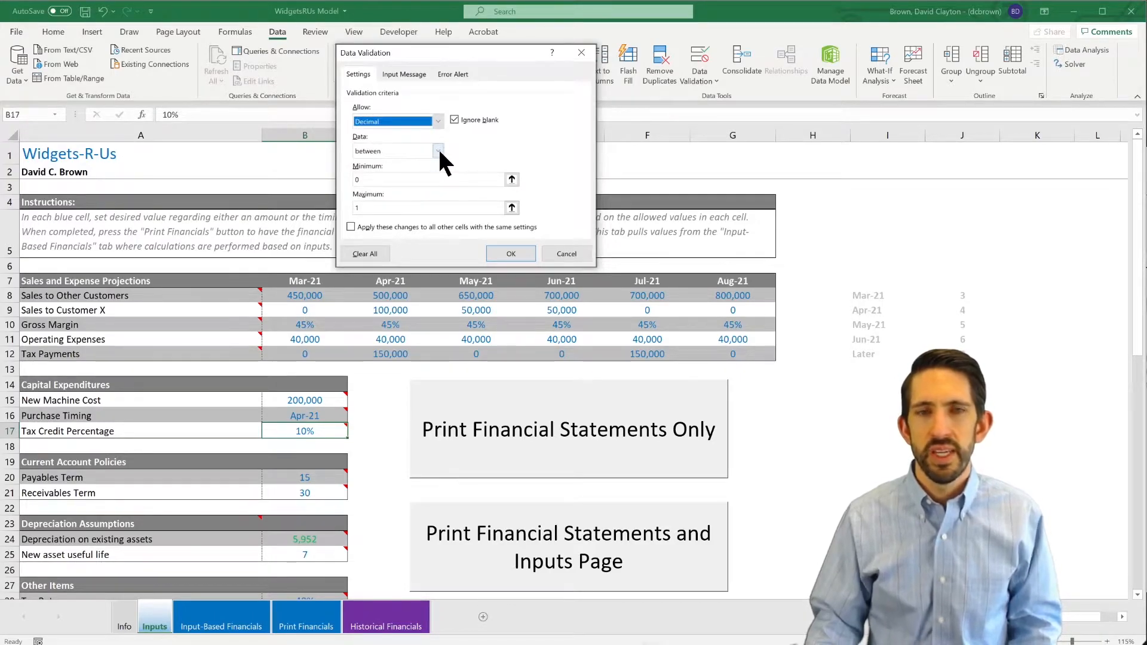
Limit the Tax Credit Percentage to between a minimum of 0 and a maximum of 1, and apply the rule.
left_click(438, 149)
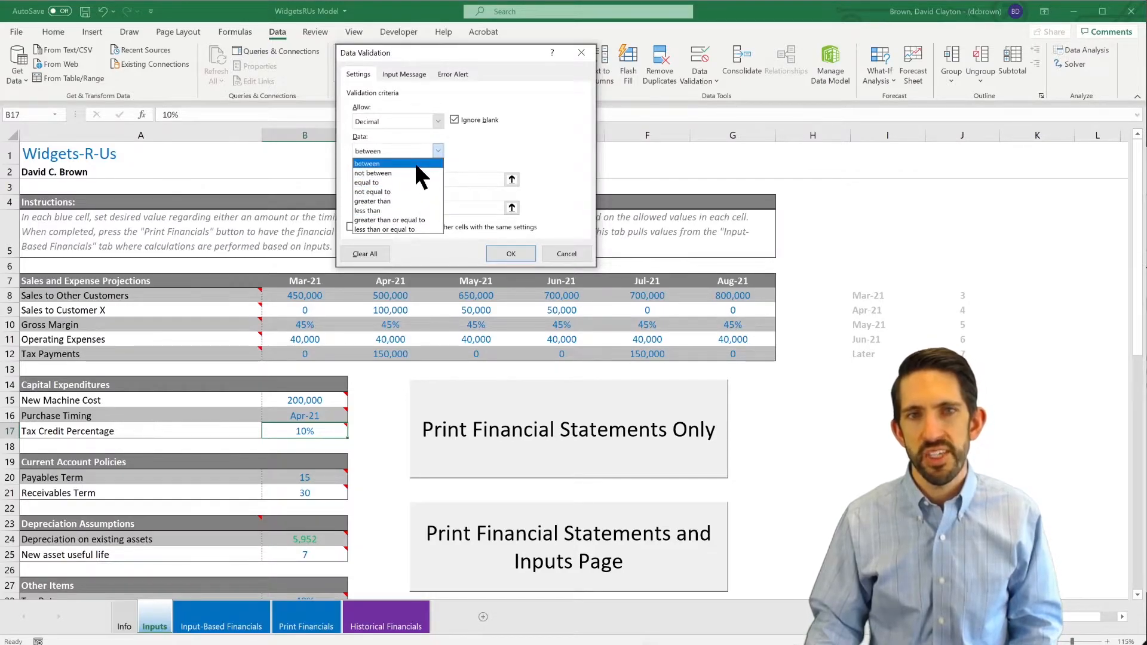
left_click(416, 164)
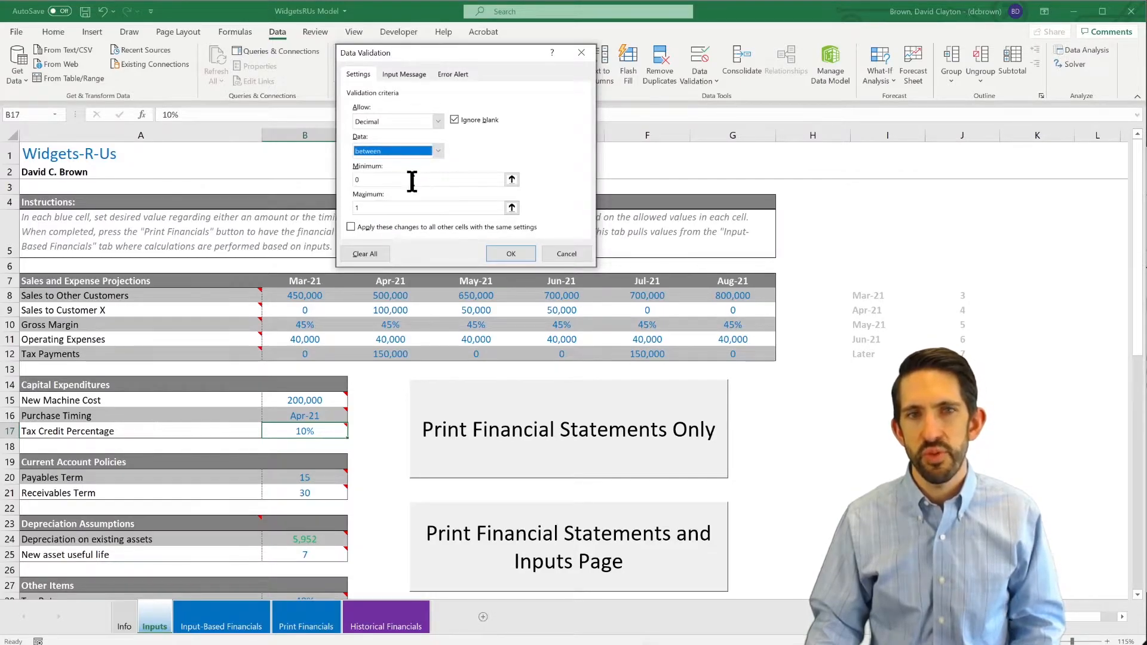
left_click(396, 208)
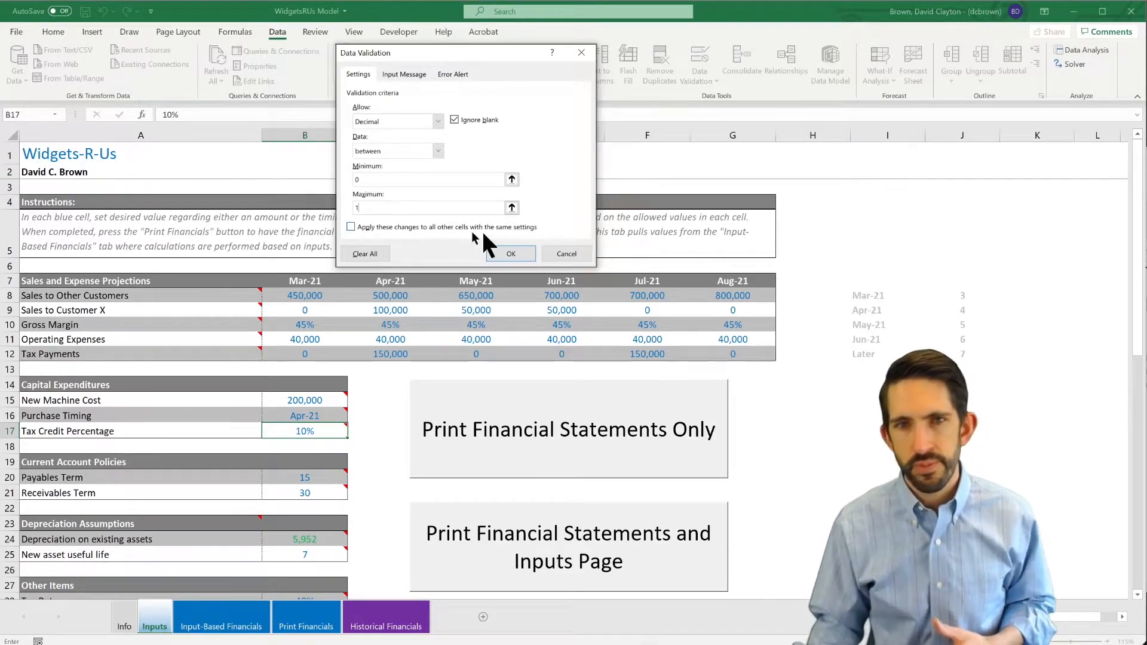
left_click(509, 252)
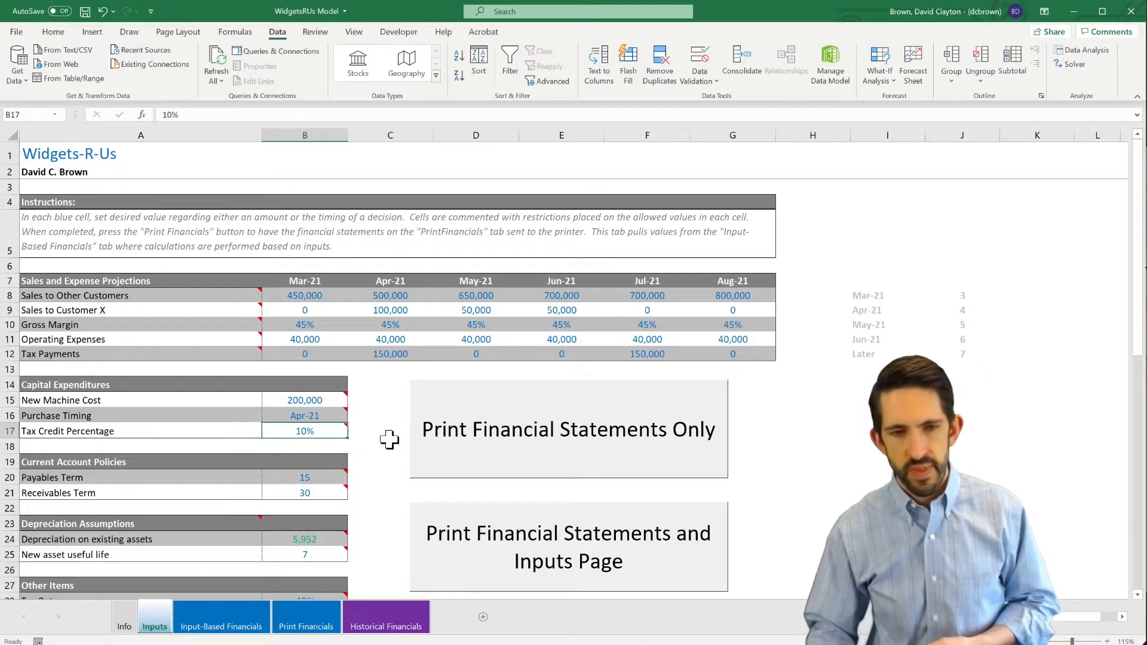
Test the Tax Credit Percentage rule in B17 by entering 50%, 150% and 250.
type("50")
key("Return")
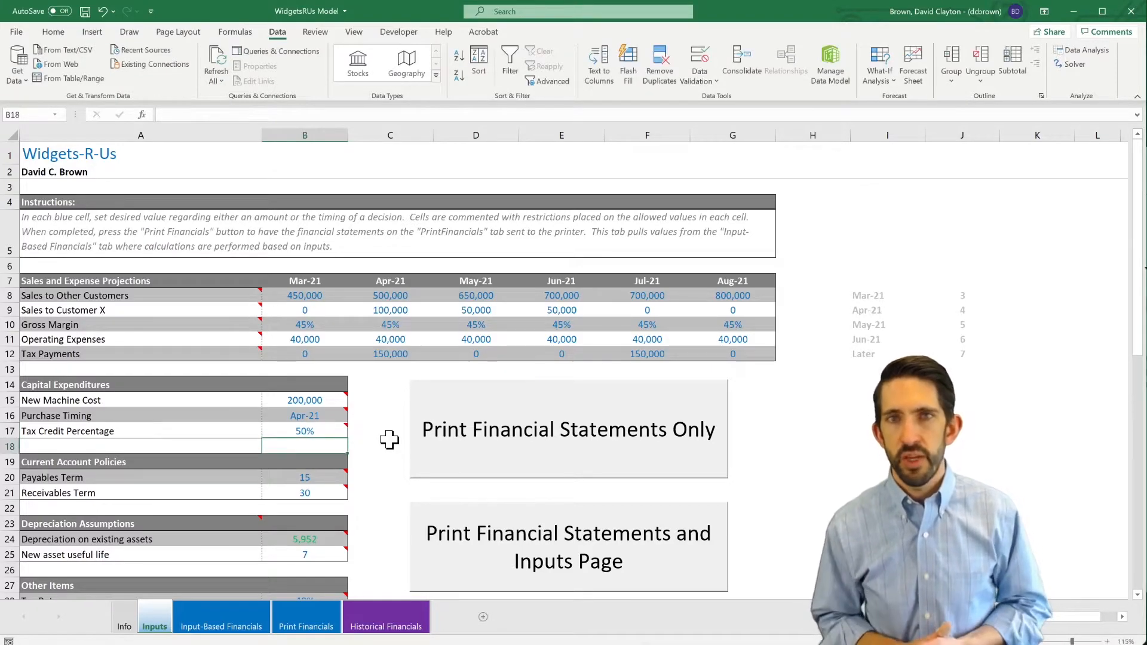
key("Up")
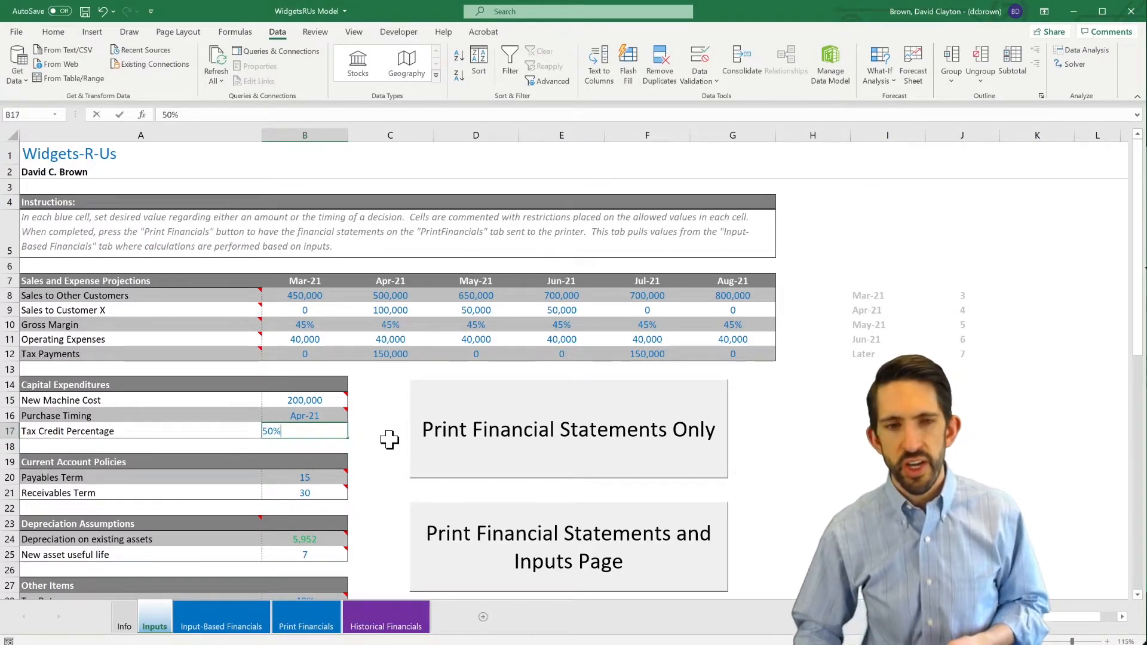
type("150")
key("Return")
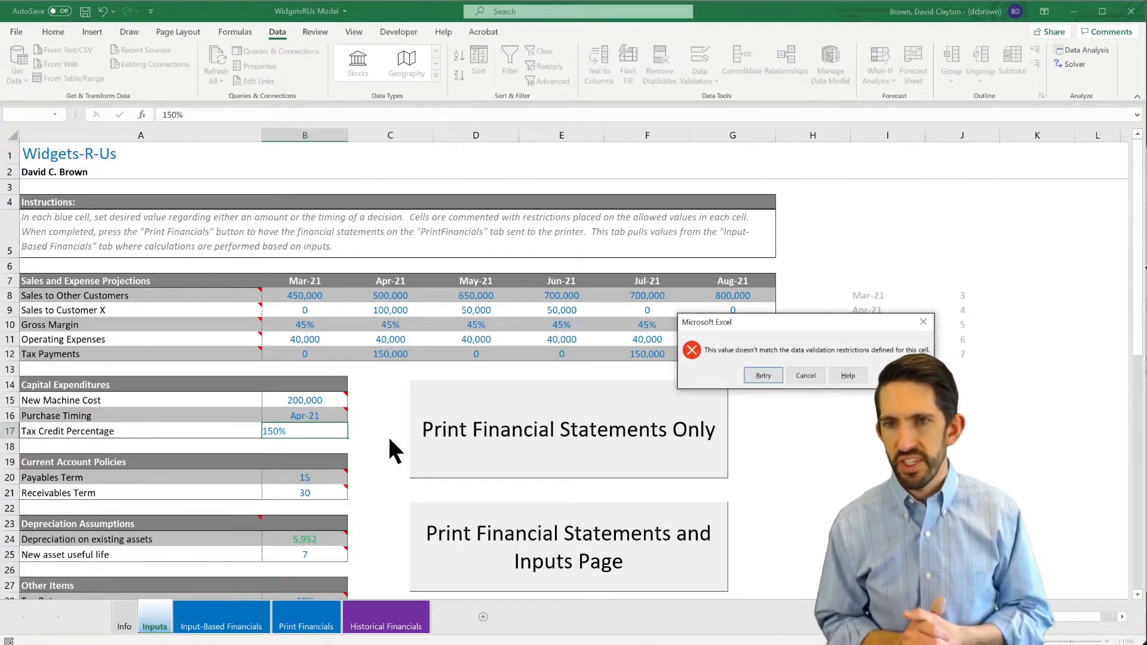
key("Return")
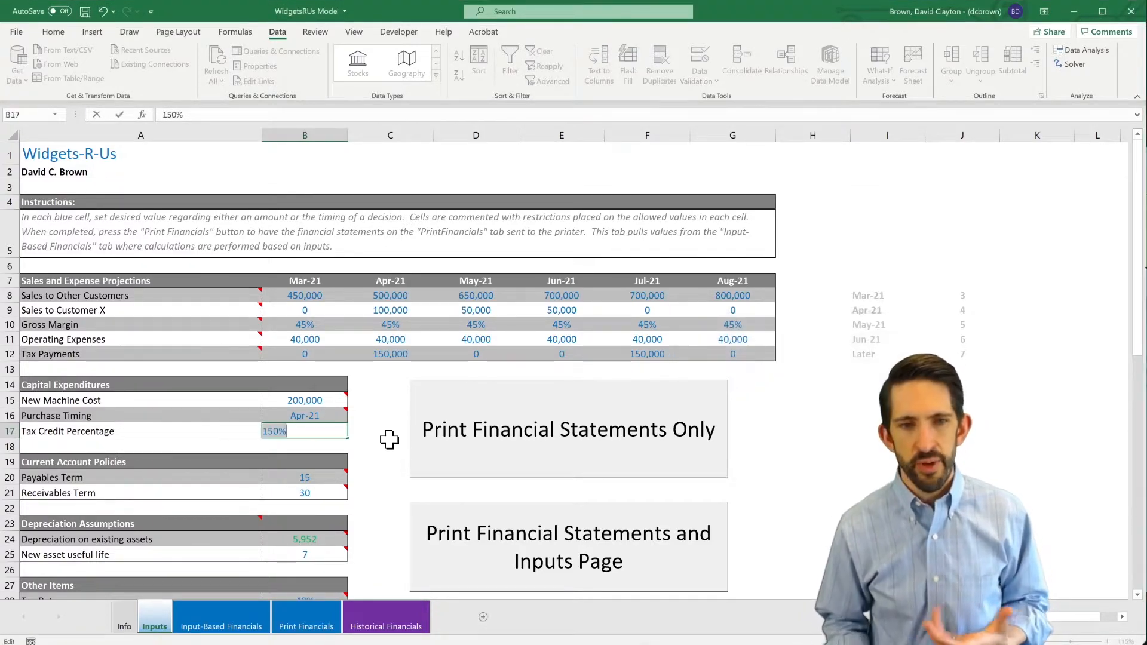
type("250")
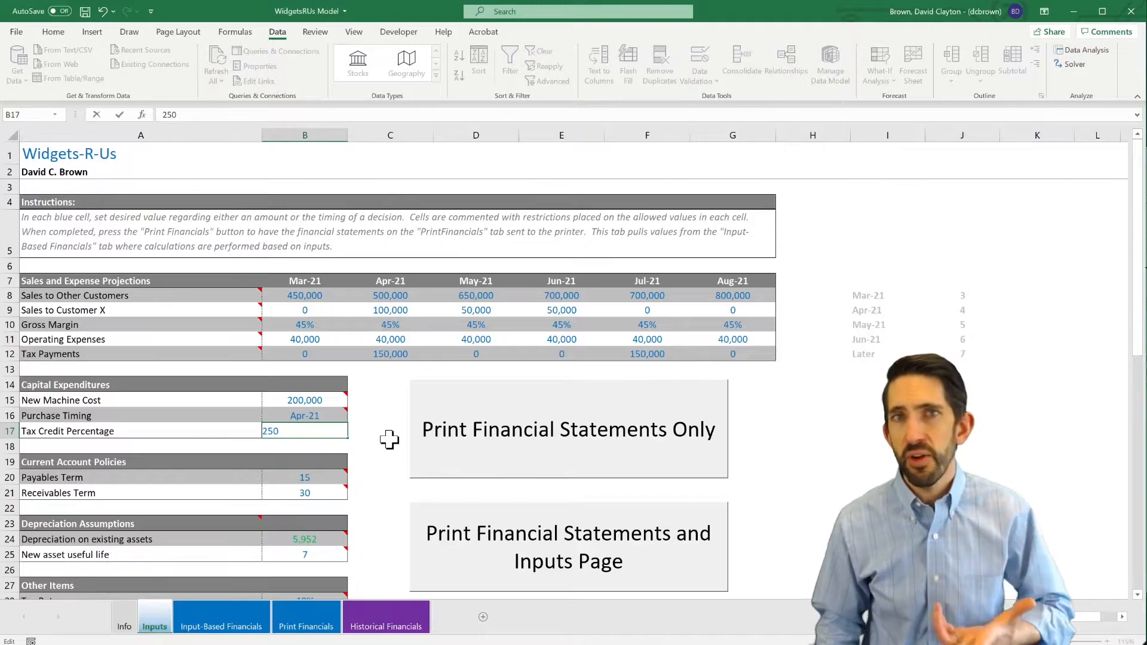
key("Return")
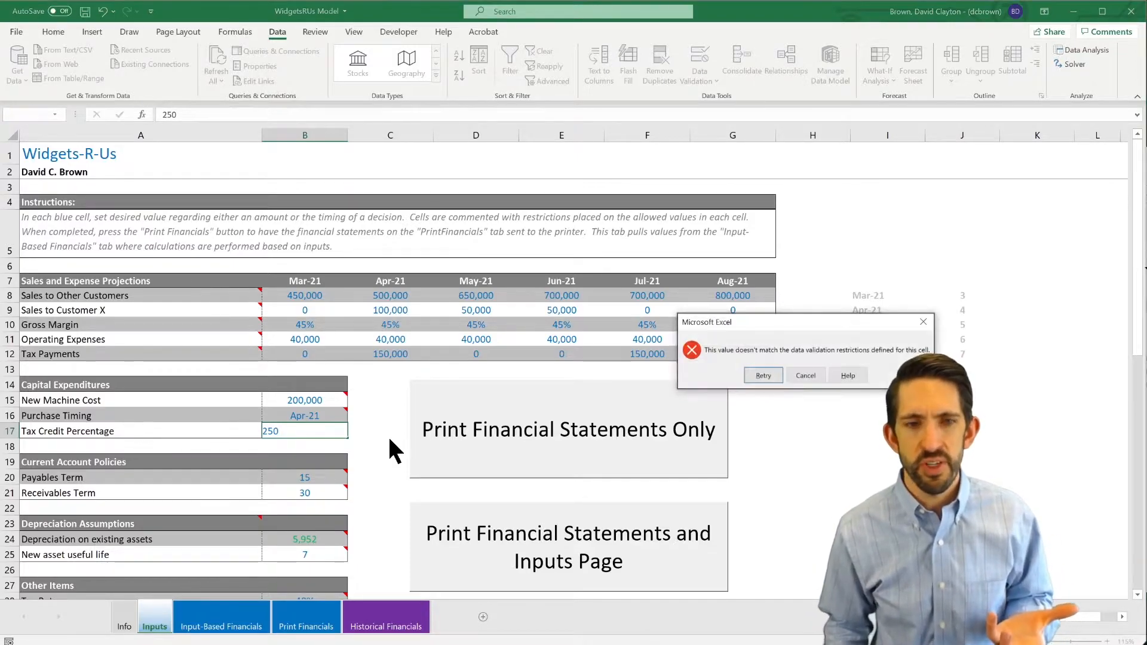
key("Return")
Set the Tax Credit Percentage in B17 to 10%, retrying with the percent sign after entries of plain 10.
type("10")
key("Return")
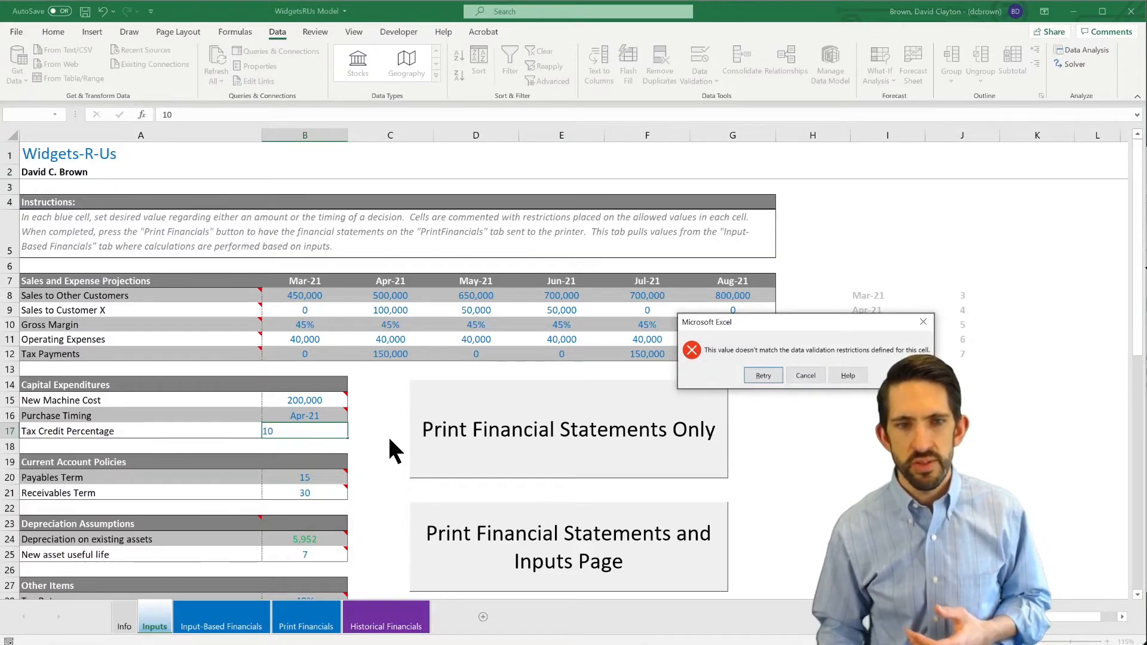
key("Return")
type("10")
key("Return")
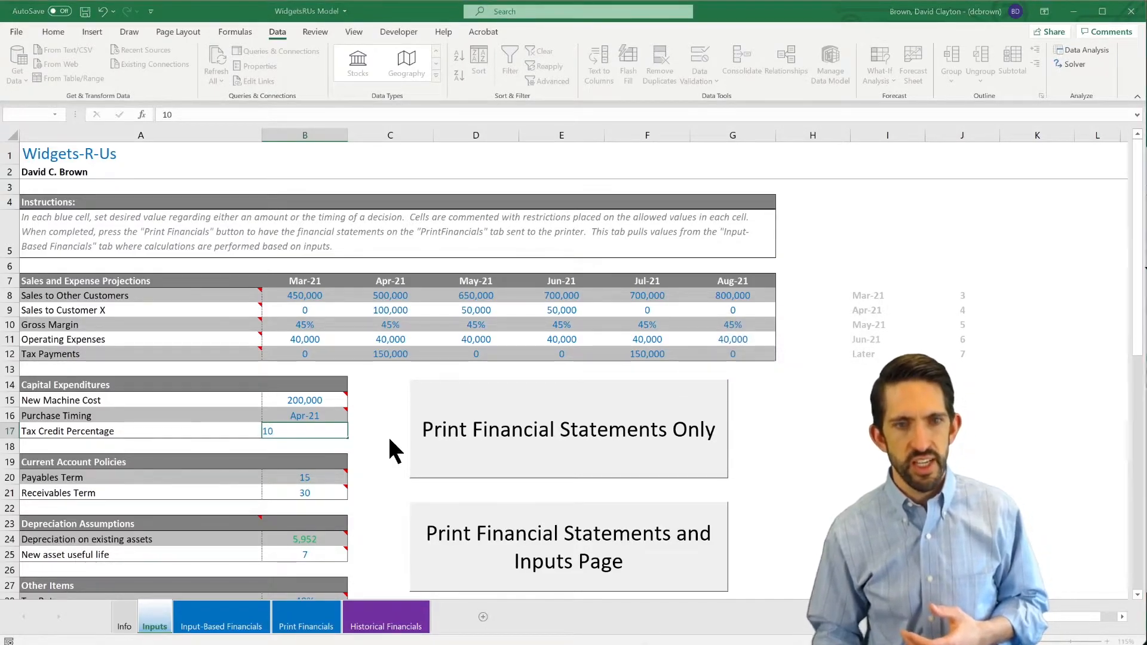
key("Return")
type("10")
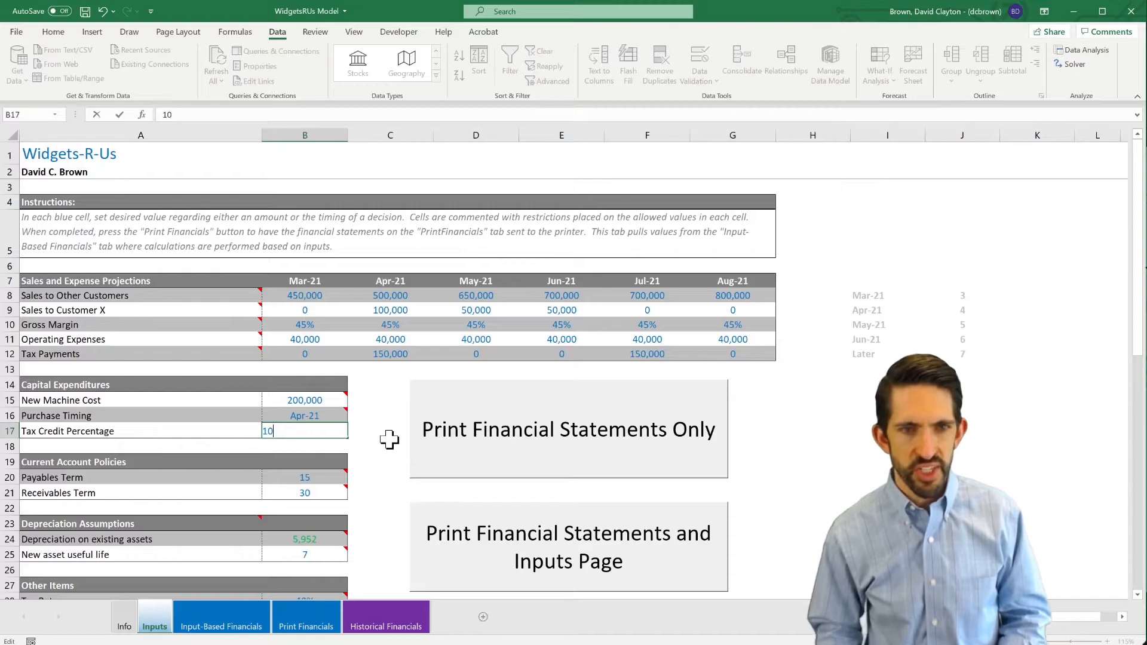
type("%")
key("Return")
key("Up")
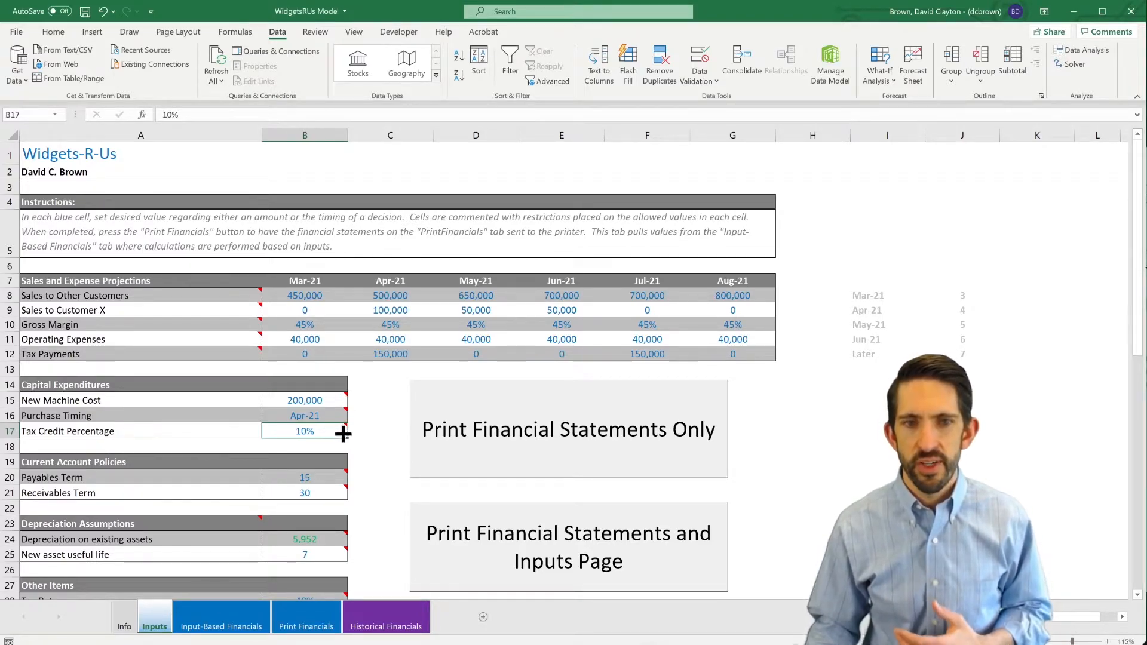
Choose Jun-21 as the Purchase Timing in B16 from its list of allowed months.
mouse_move(335, 426)
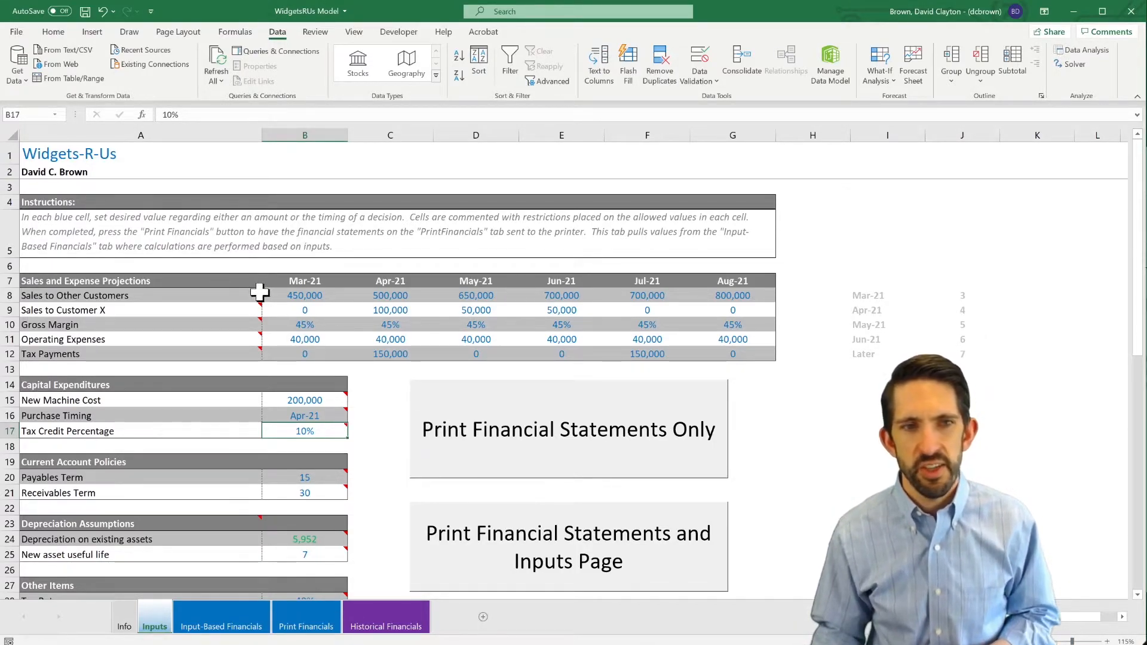
mouse_move(253, 291)
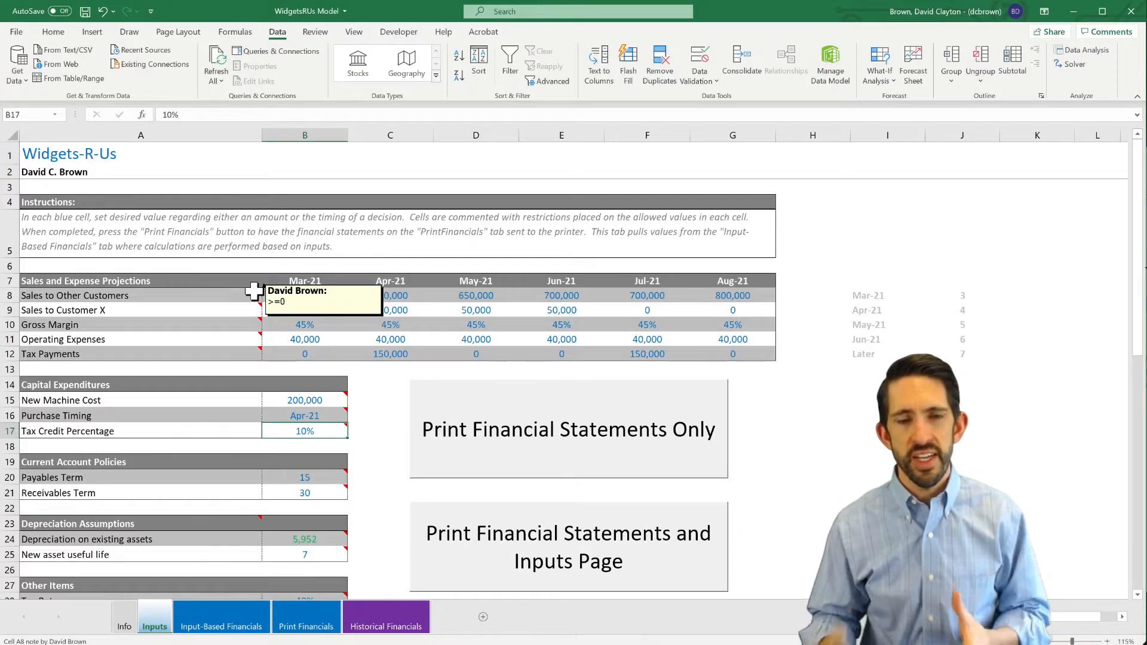
left_click(306, 412)
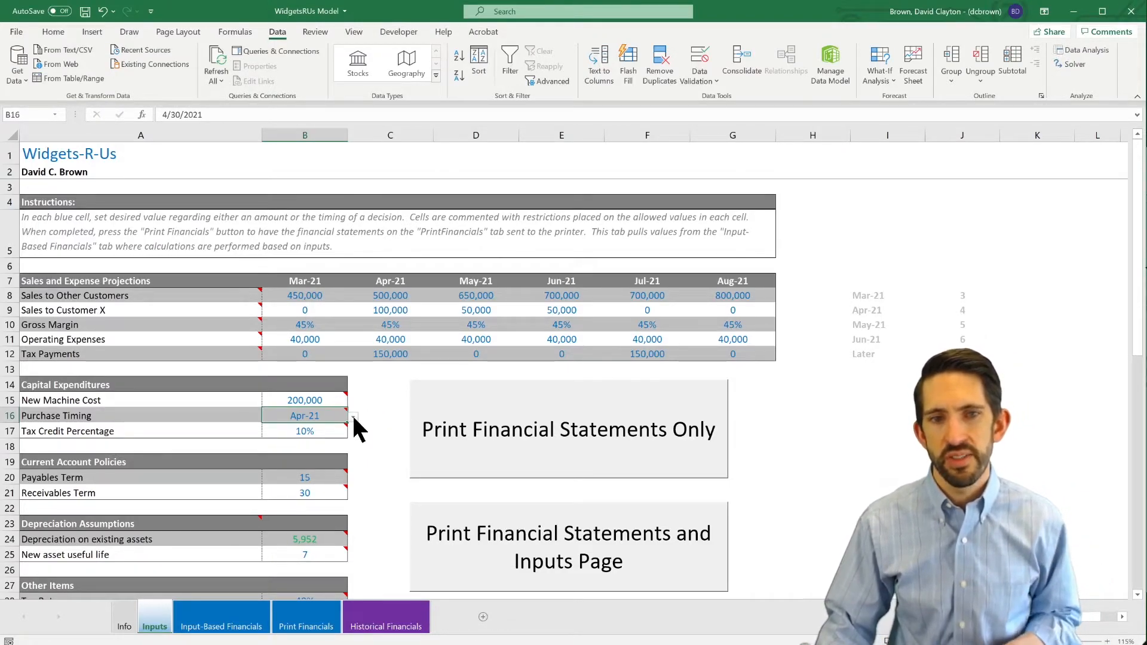
left_click(353, 416)
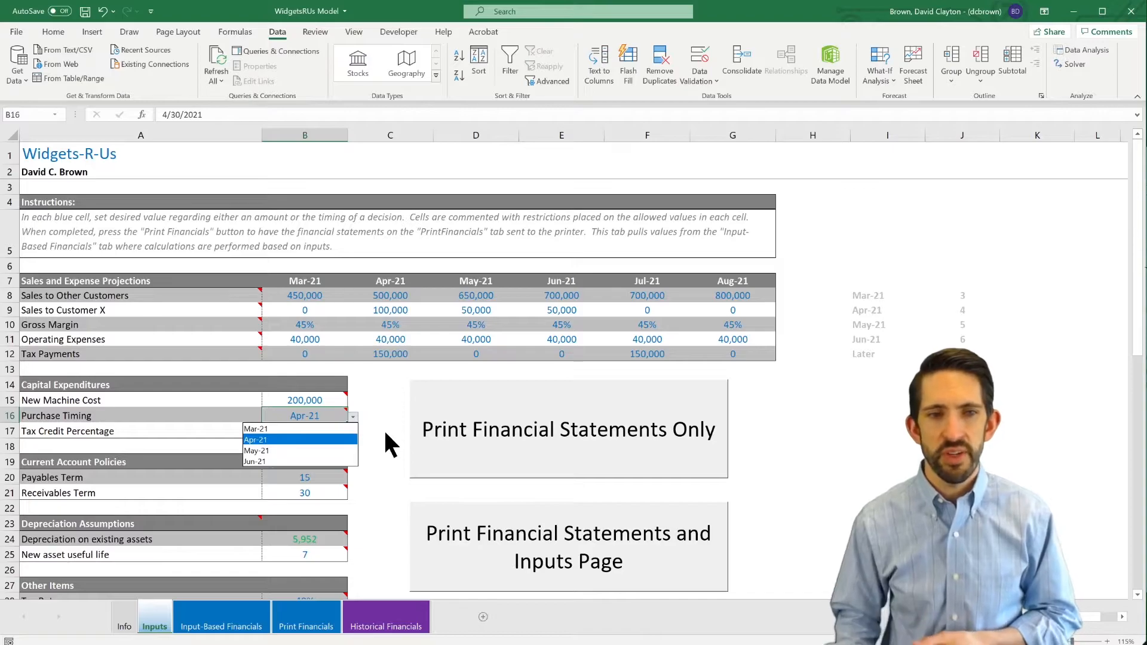
key("Up")
key("Down")
key("Down")
key("Down")
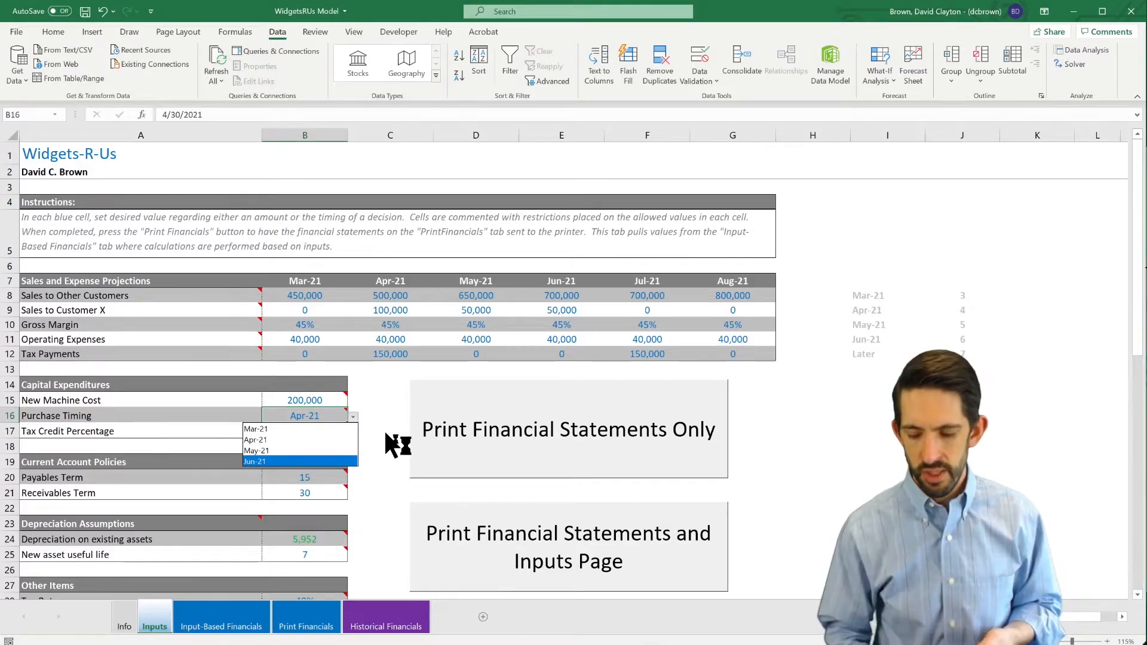
key("Return")
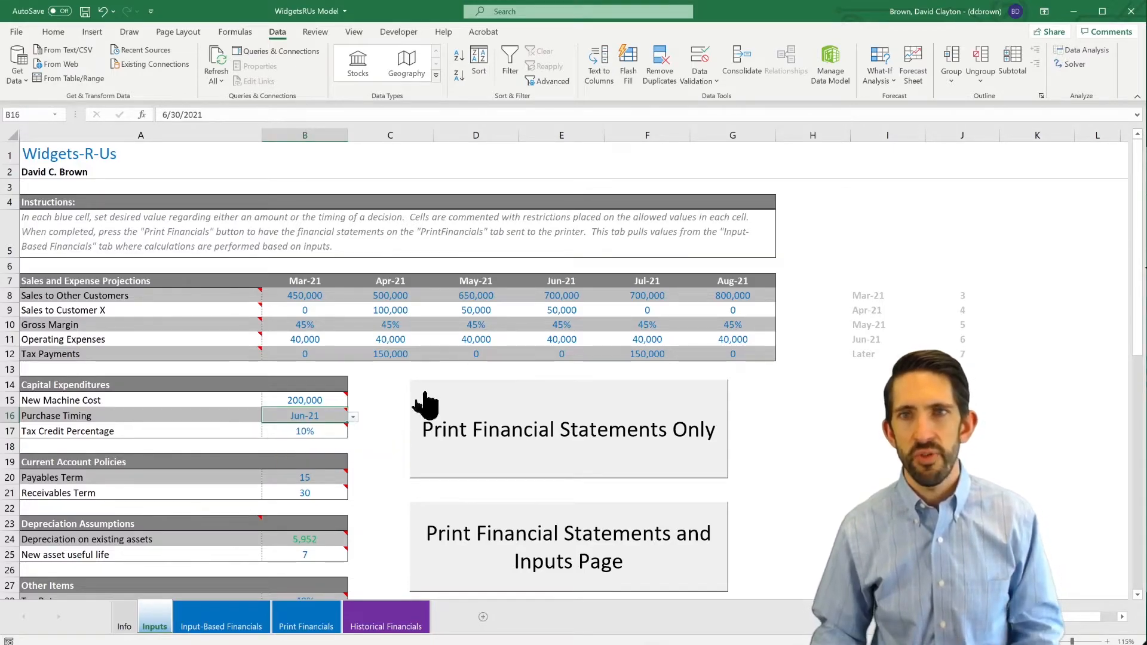
Keep the Purchase Timing validation as a list, change its source to cells I8:I10, and apply the rule.
left_click(704, 80)
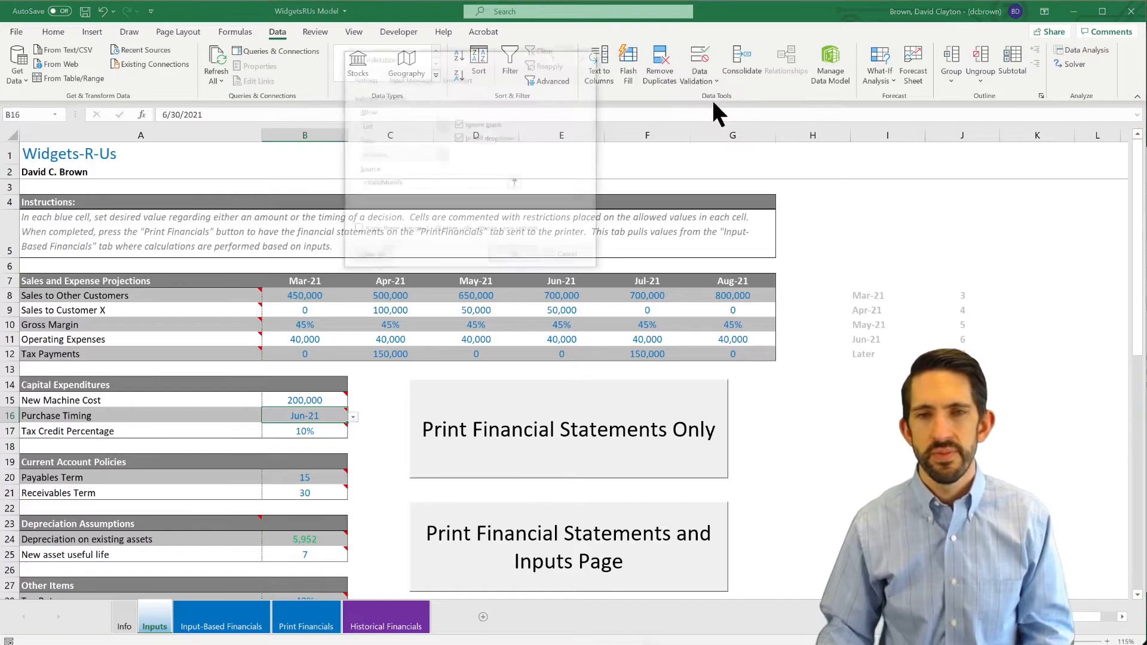
left_click(710, 99)
left_click(437, 122)
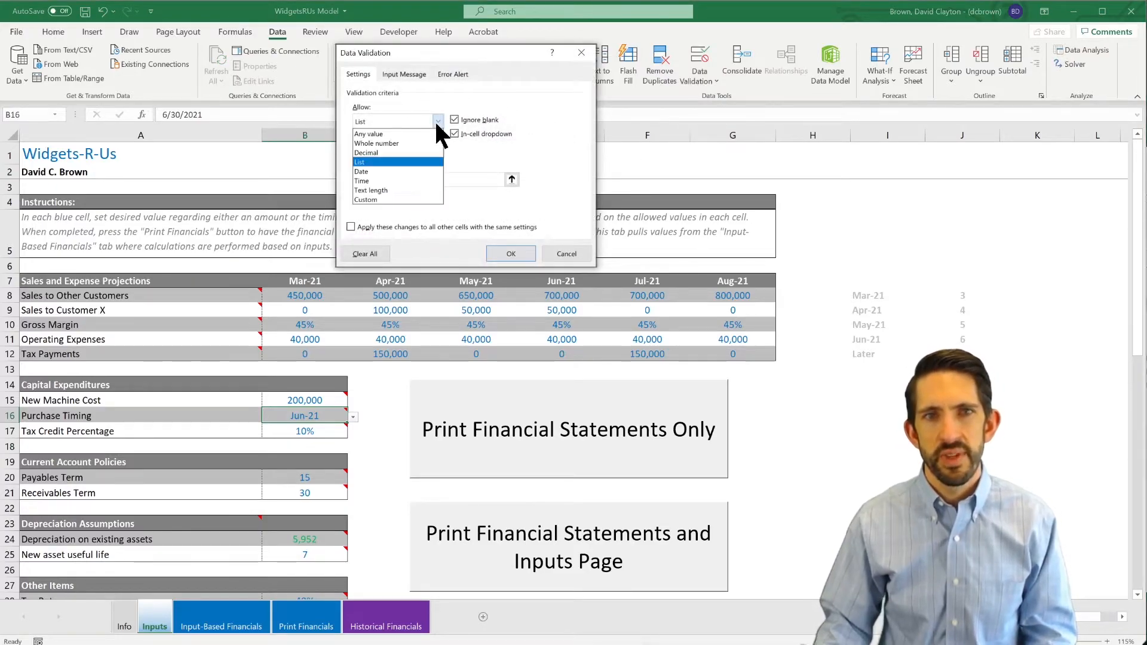
left_click(427, 159)
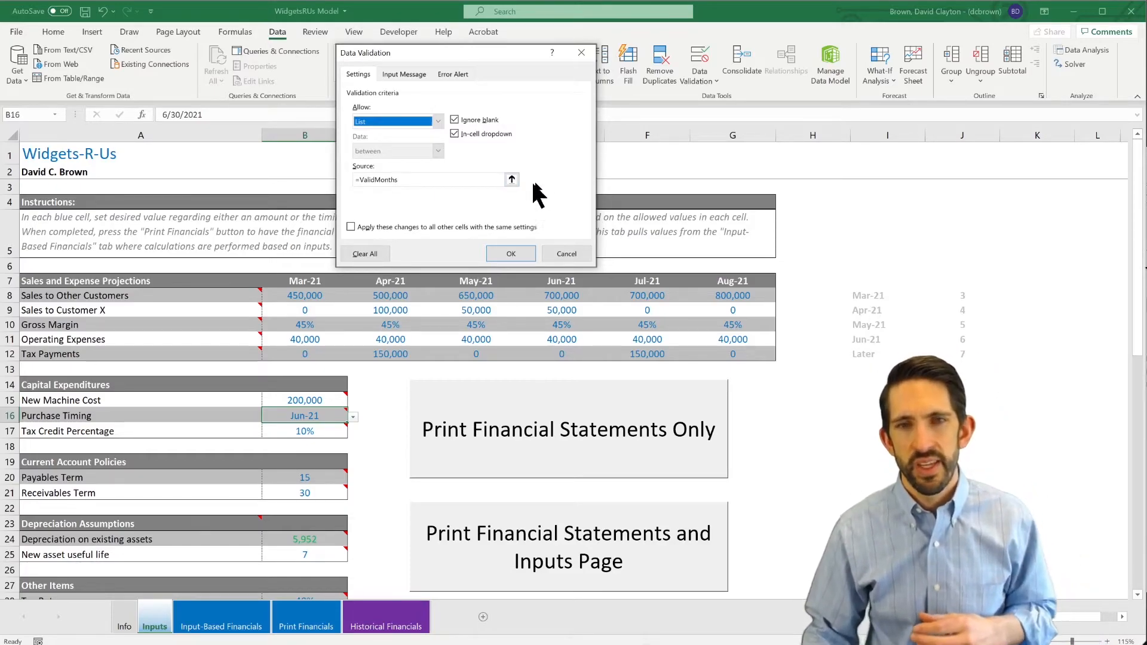
left_click(511, 179)
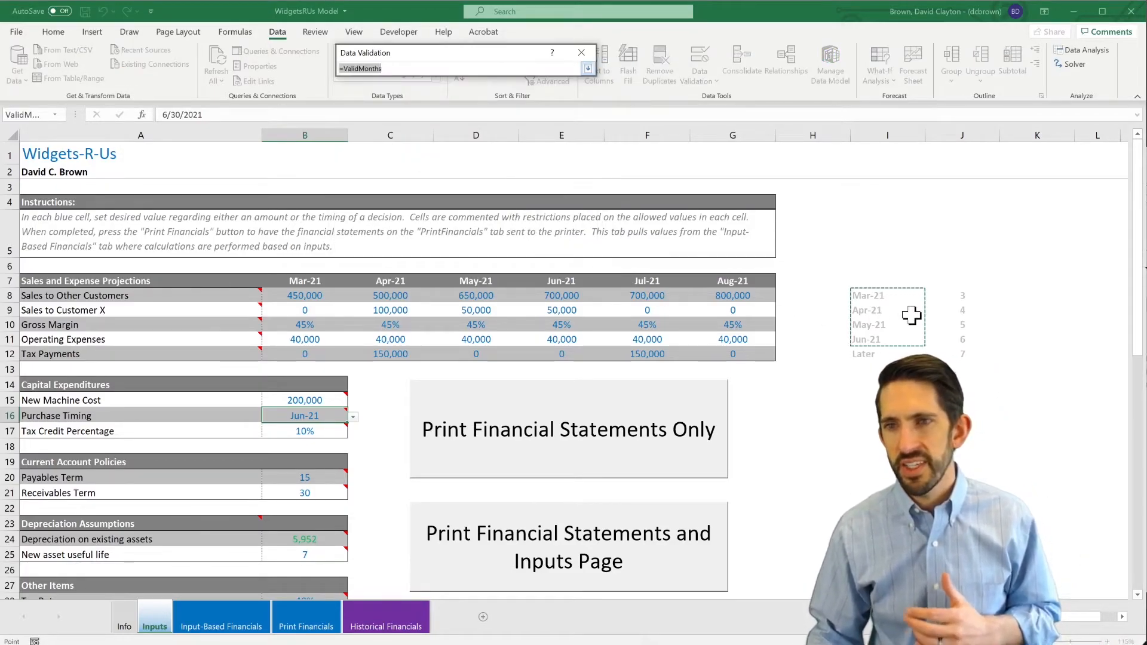
left_click_drag(886, 293, 890, 338)
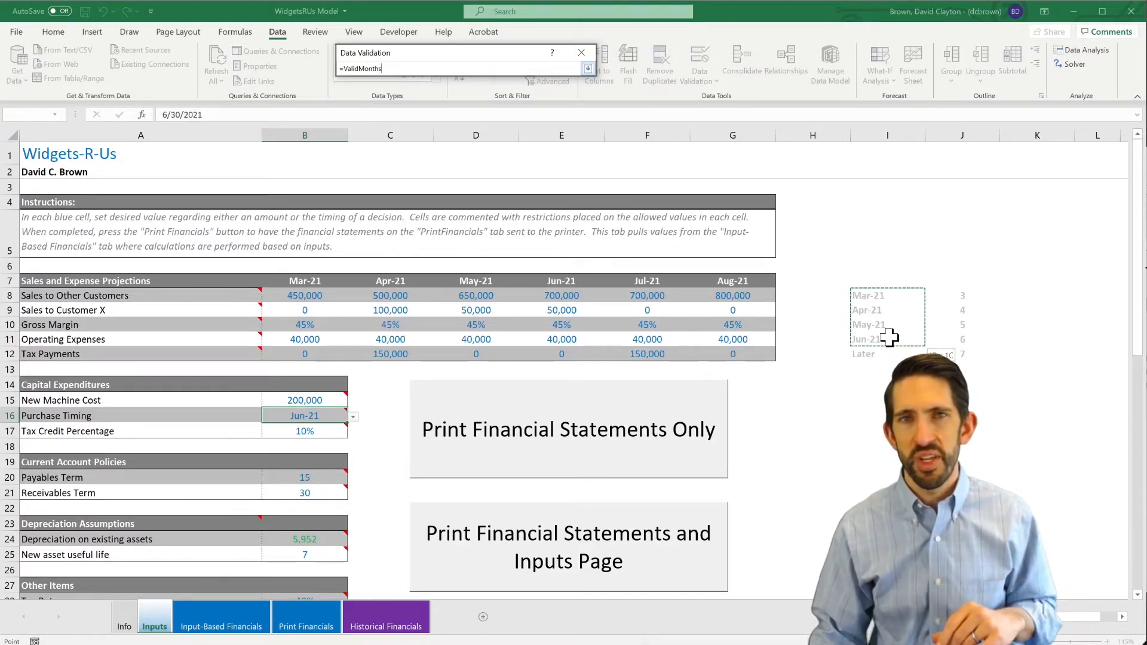
left_click_drag(888, 337, 890, 329)
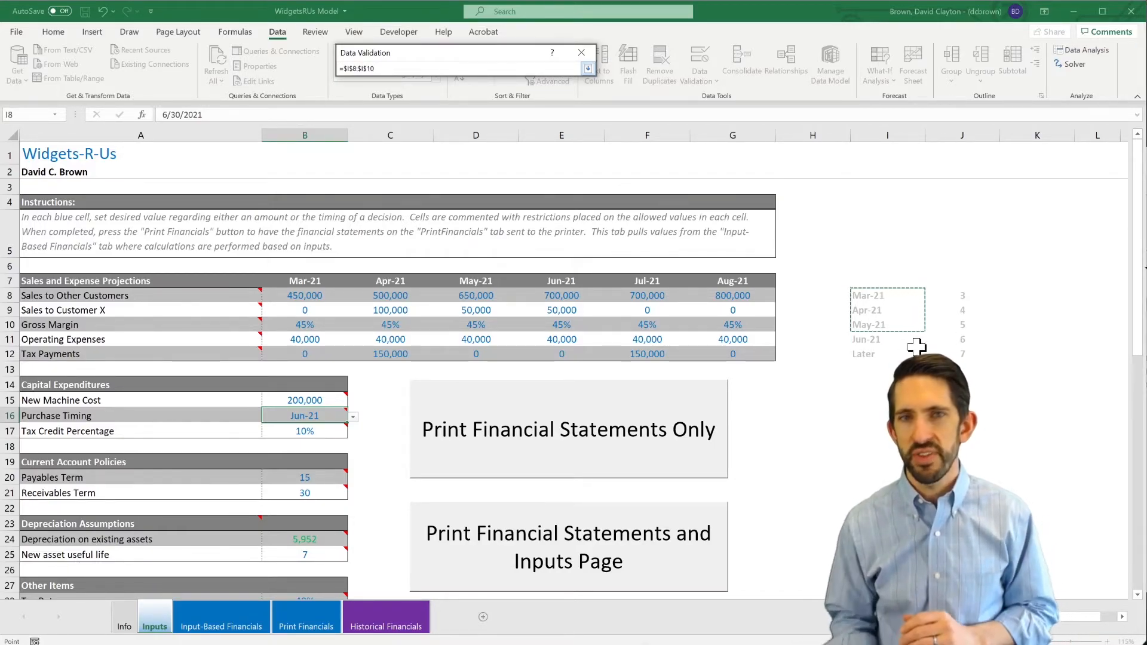
key("Return")
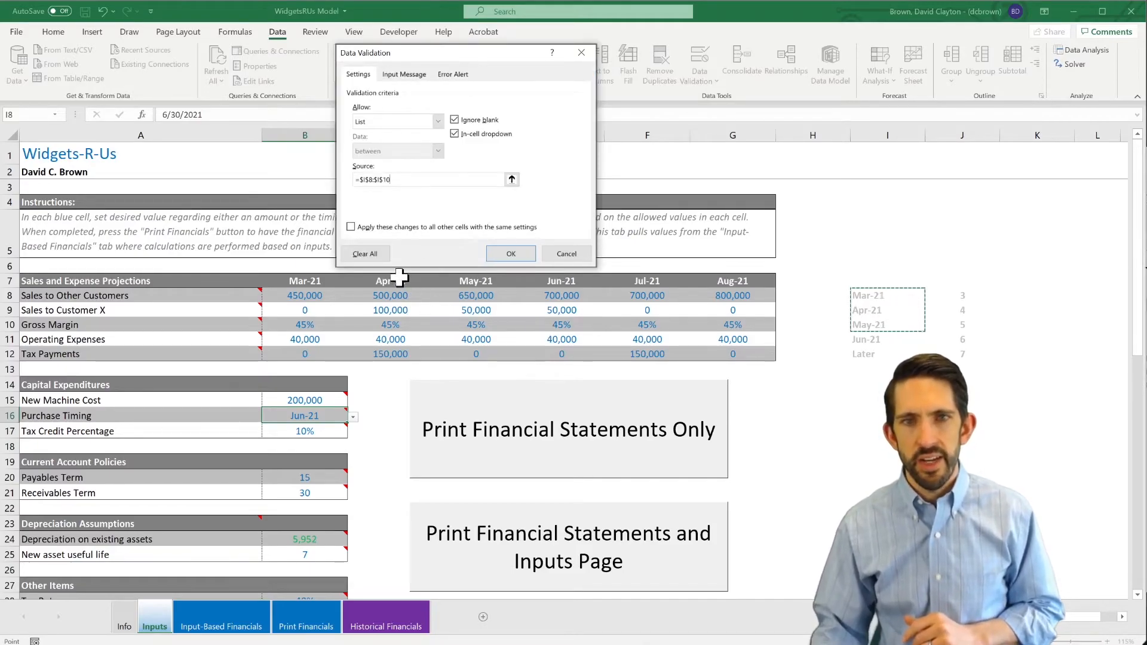
left_click(511, 254)
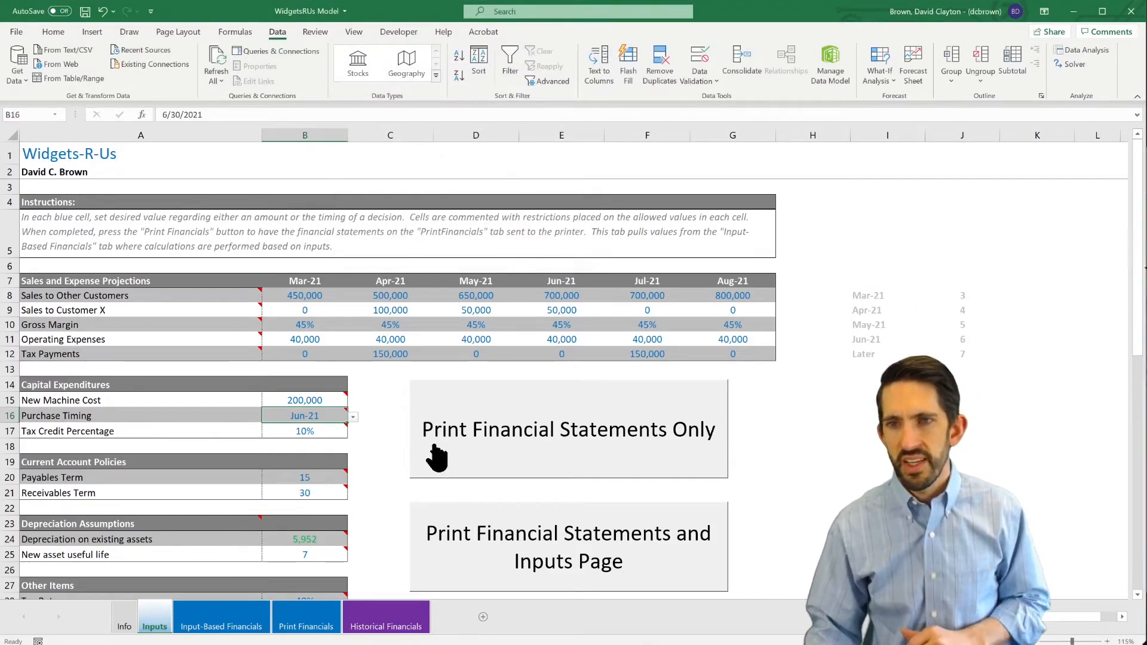
Compare the month choices offered for Purchase Timing in B16 with the source cells I8:I10.
left_click(894, 295)
left_click_drag(894, 295, 889, 324)
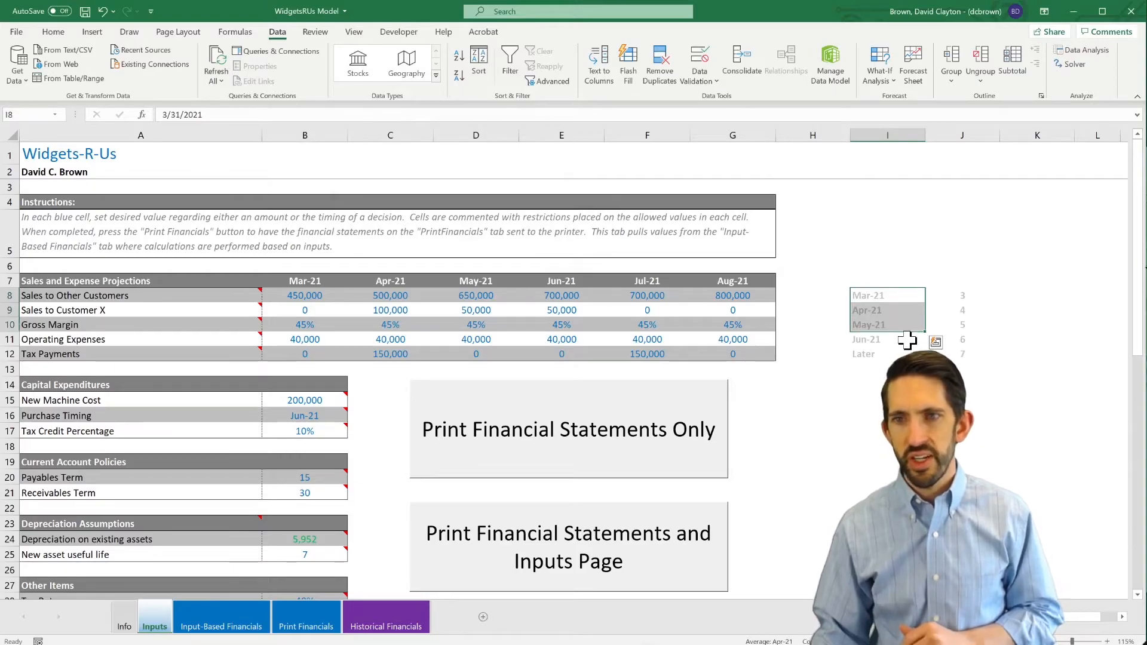
left_click(327, 417)
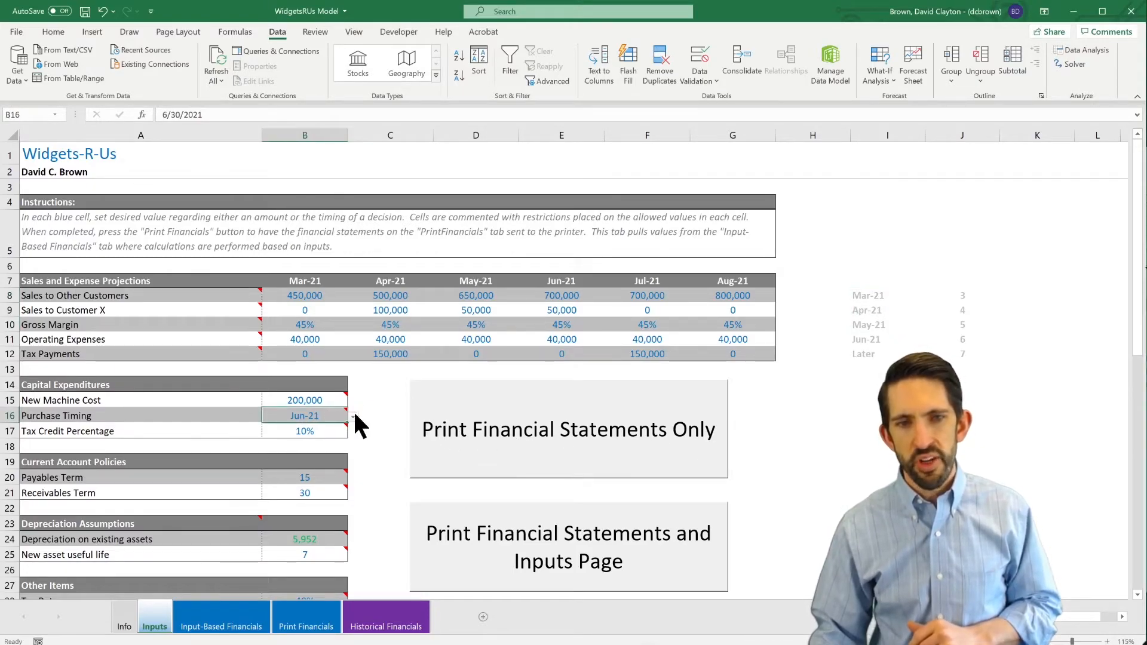
left_click(352, 416)
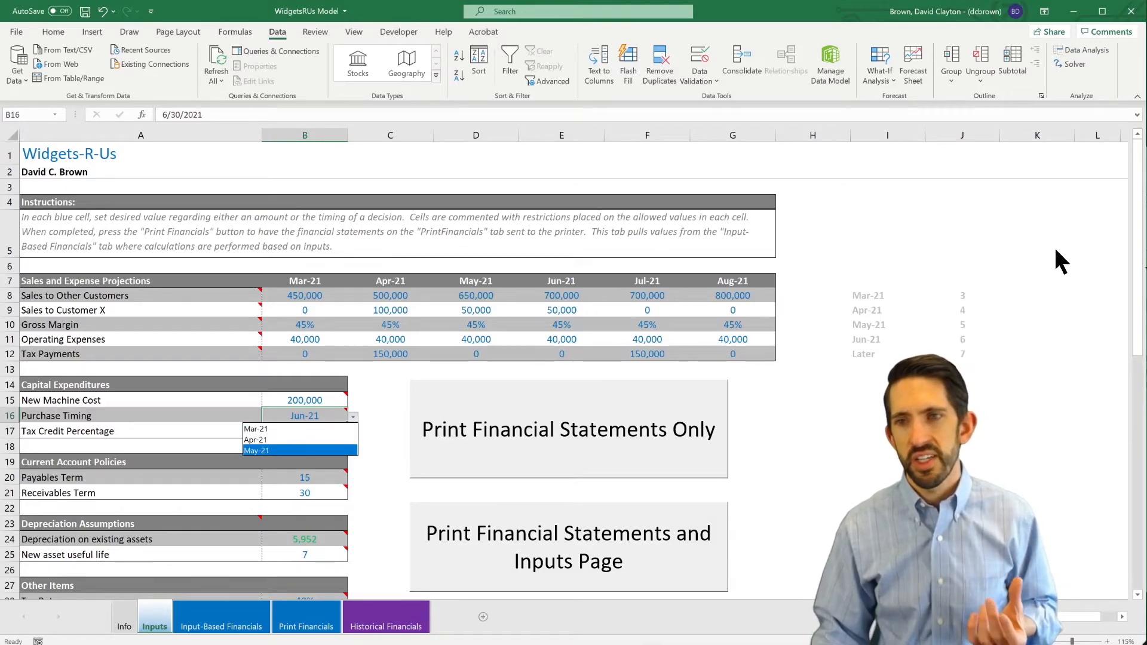
key("Escape")
left_click_drag(881, 294, 896, 326)
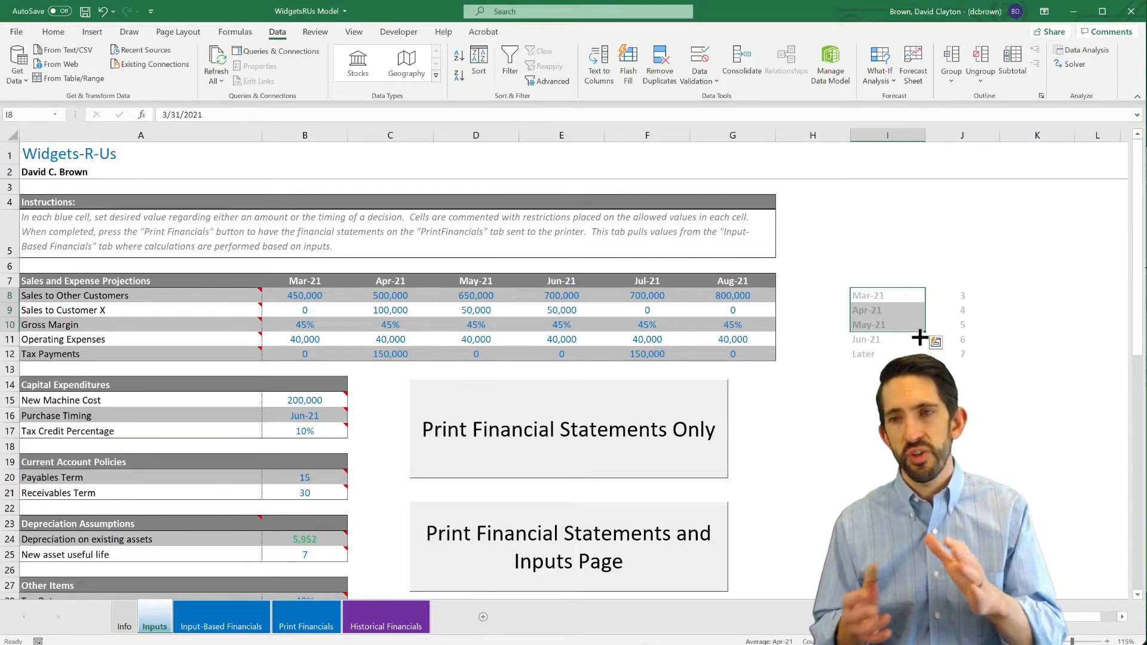
left_click(304, 415)
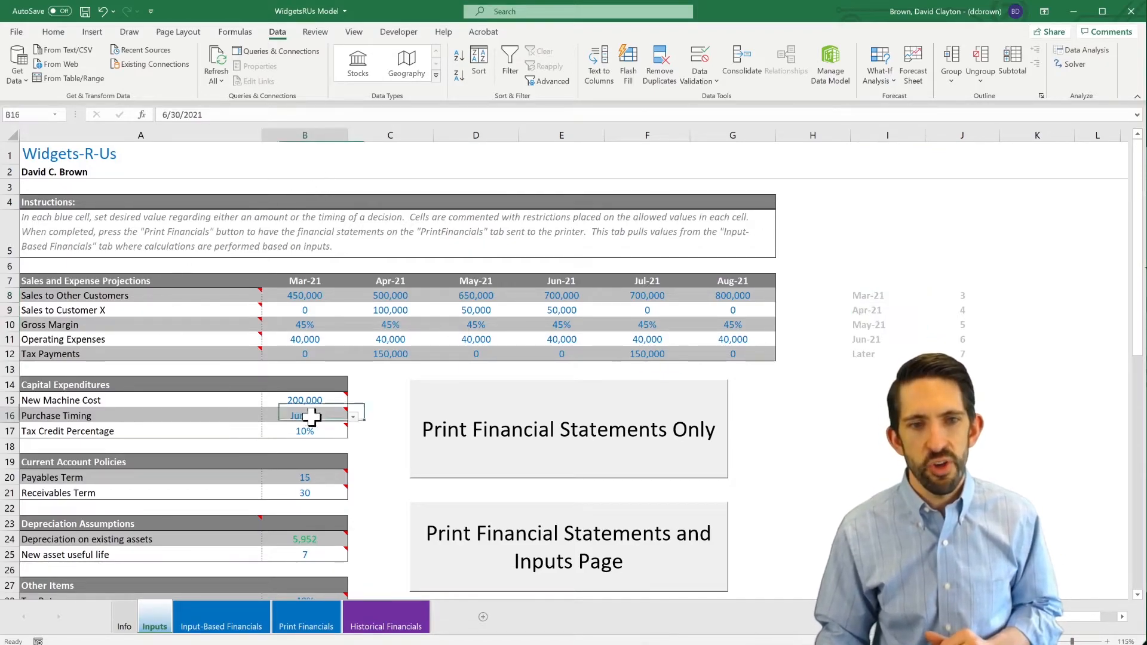
left_click(353, 417)
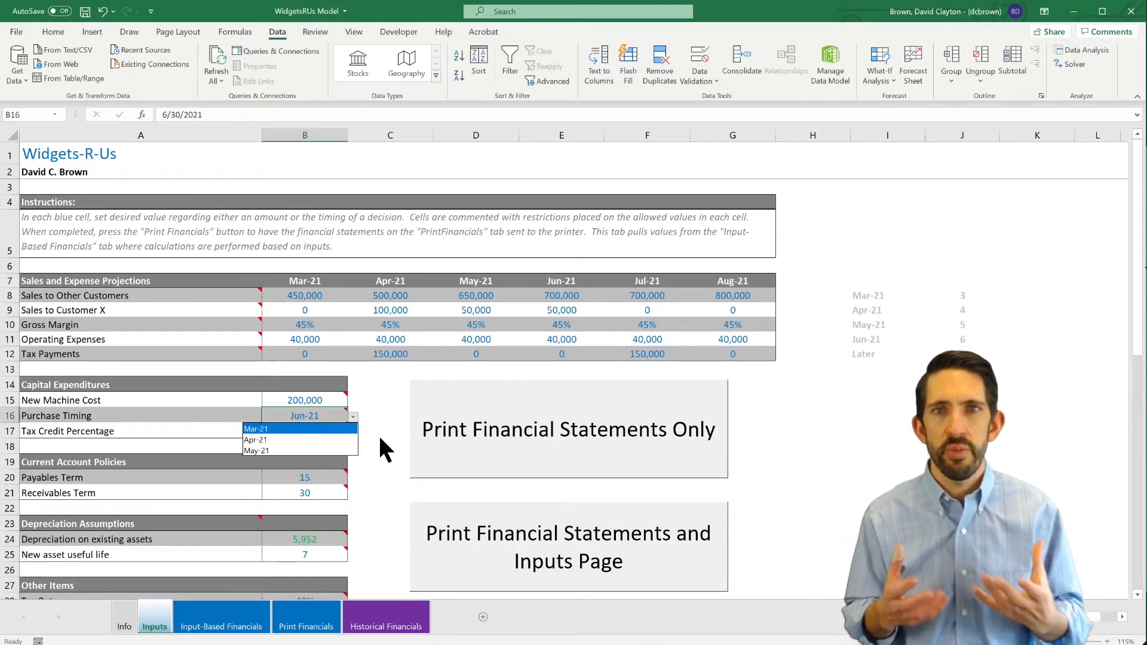
key("Escape")
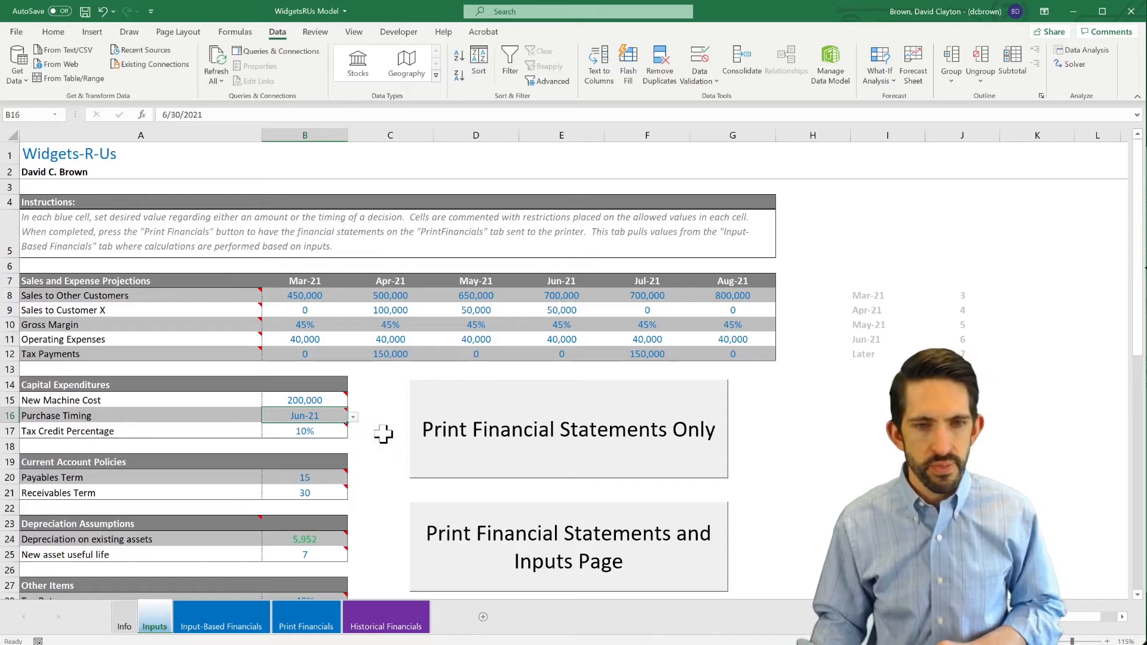
Change the source of the Purchase Timing list validation in B16 to the named range ValidMonths, cells I8:I11, and apply the rule.
left_click(710, 77)
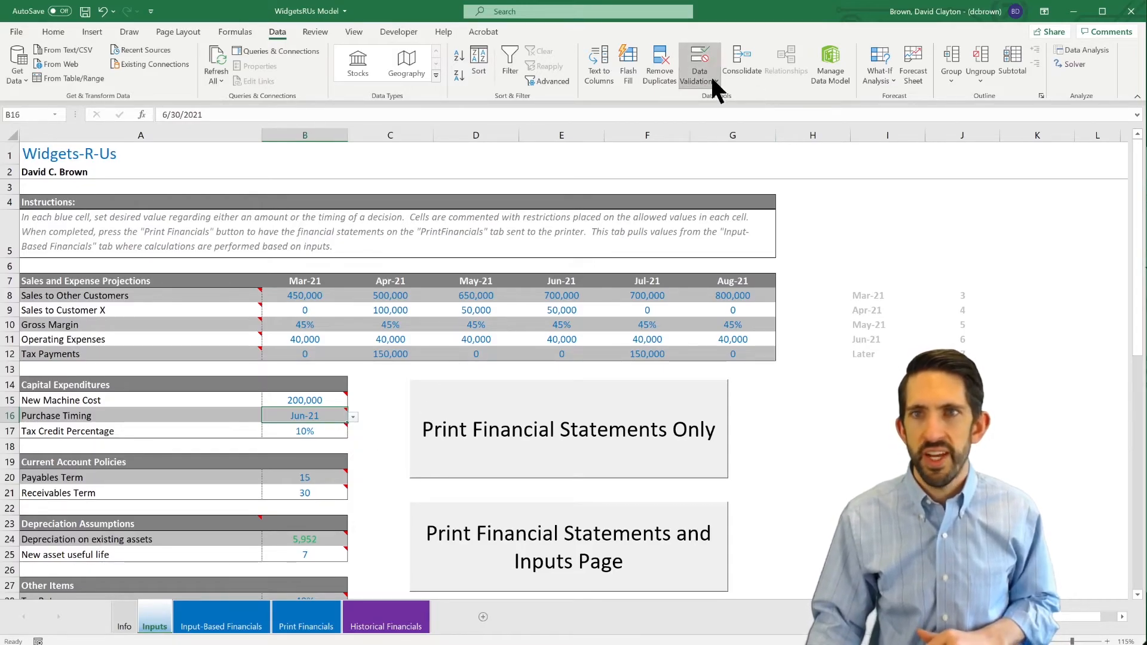
left_click(710, 92)
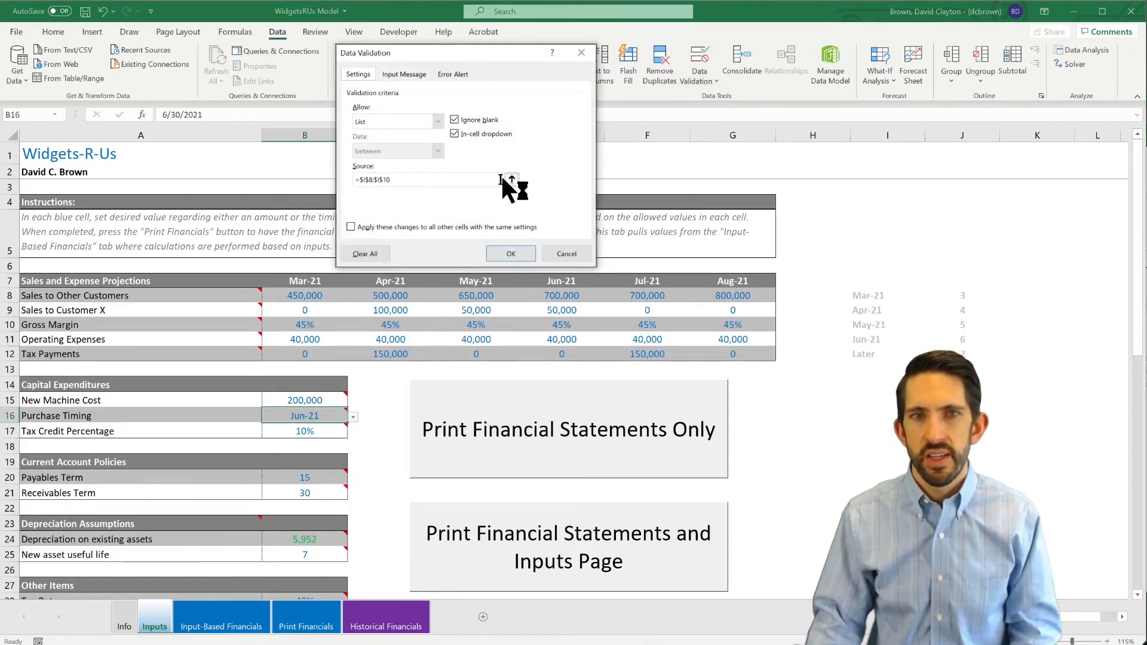
left_click(511, 179)
left_click_drag(910, 297, 913, 343)
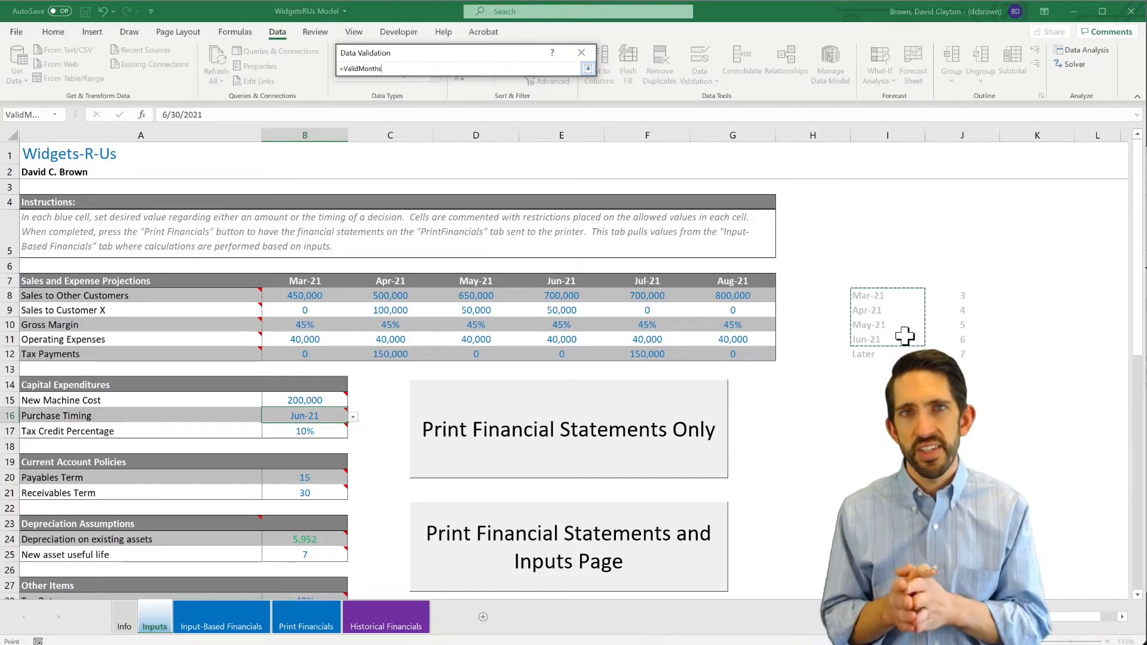
key("Return")
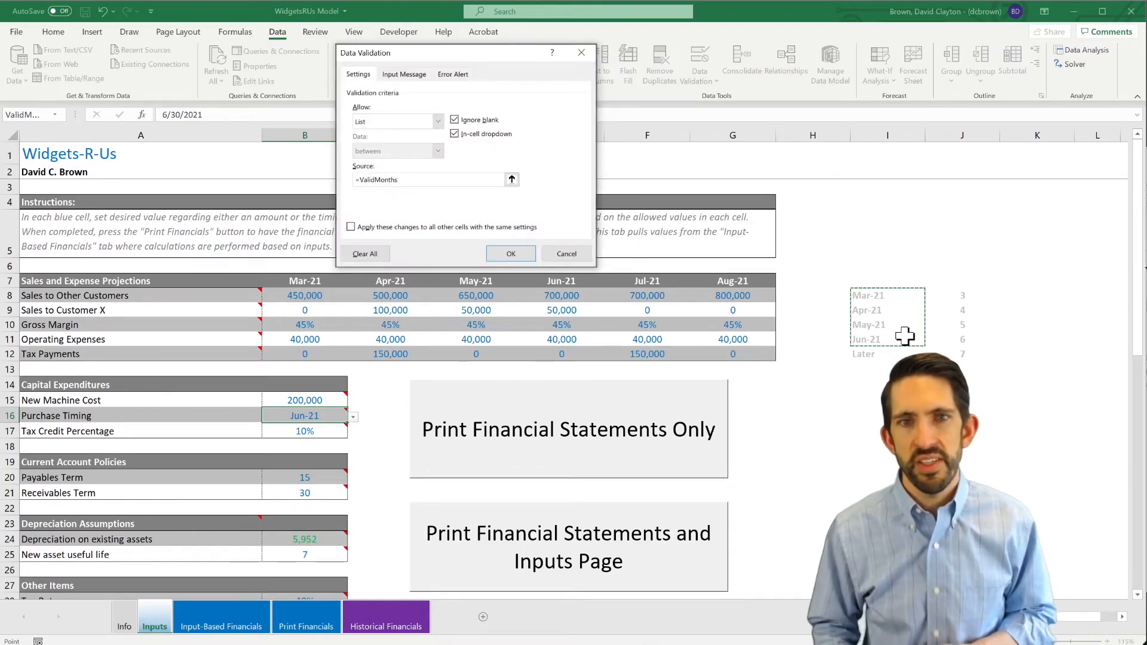
key("Return")
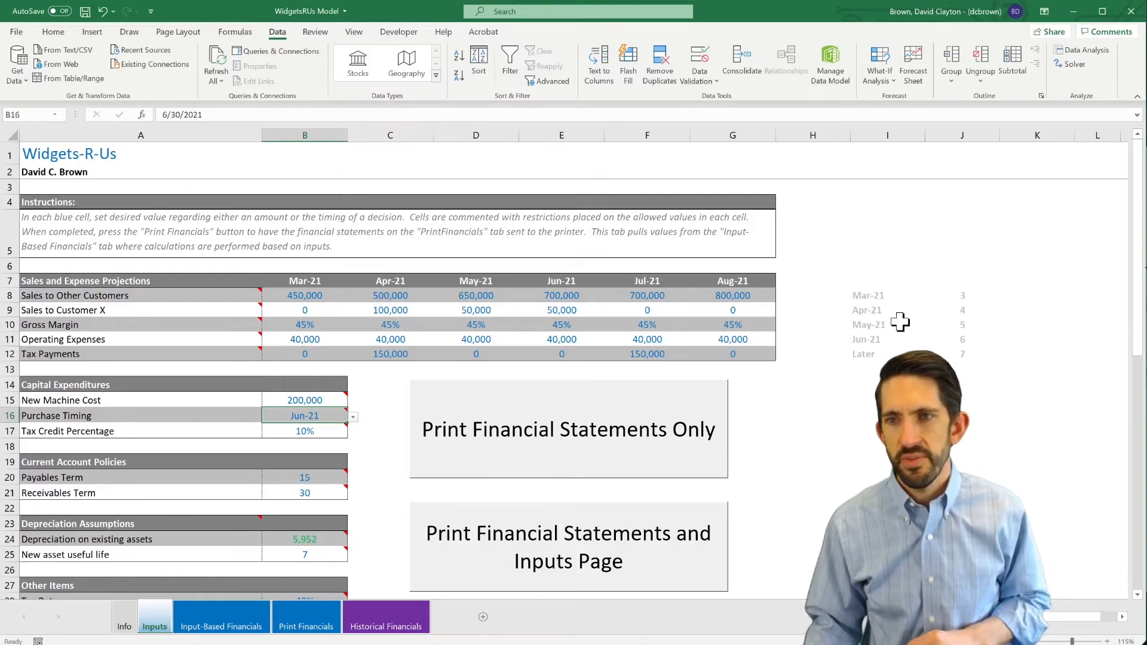
Check the names assigned to the single month cells I8 and I9 and to the whole month range I8:I11.
left_click(876, 297)
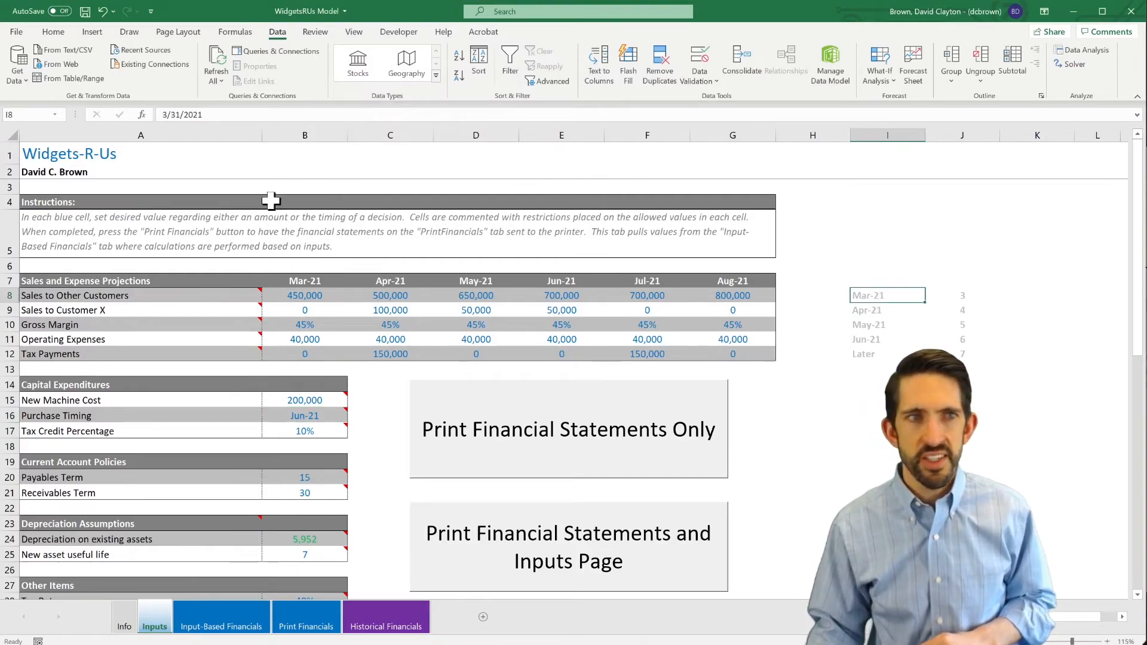
left_click(23, 115)
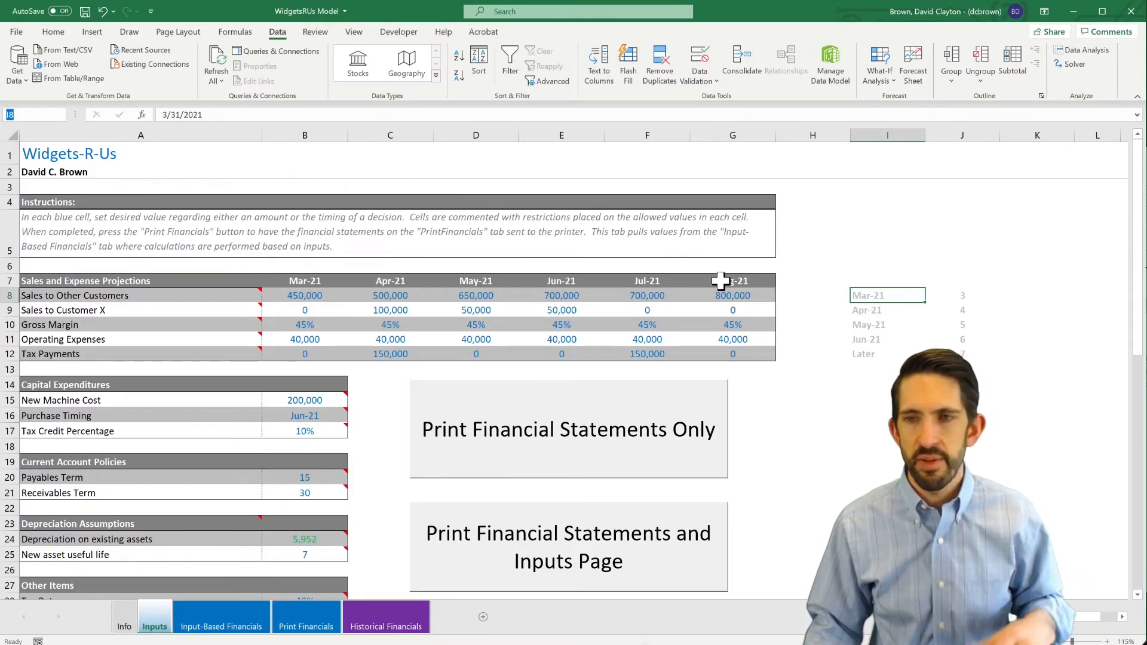
left_click(869, 311)
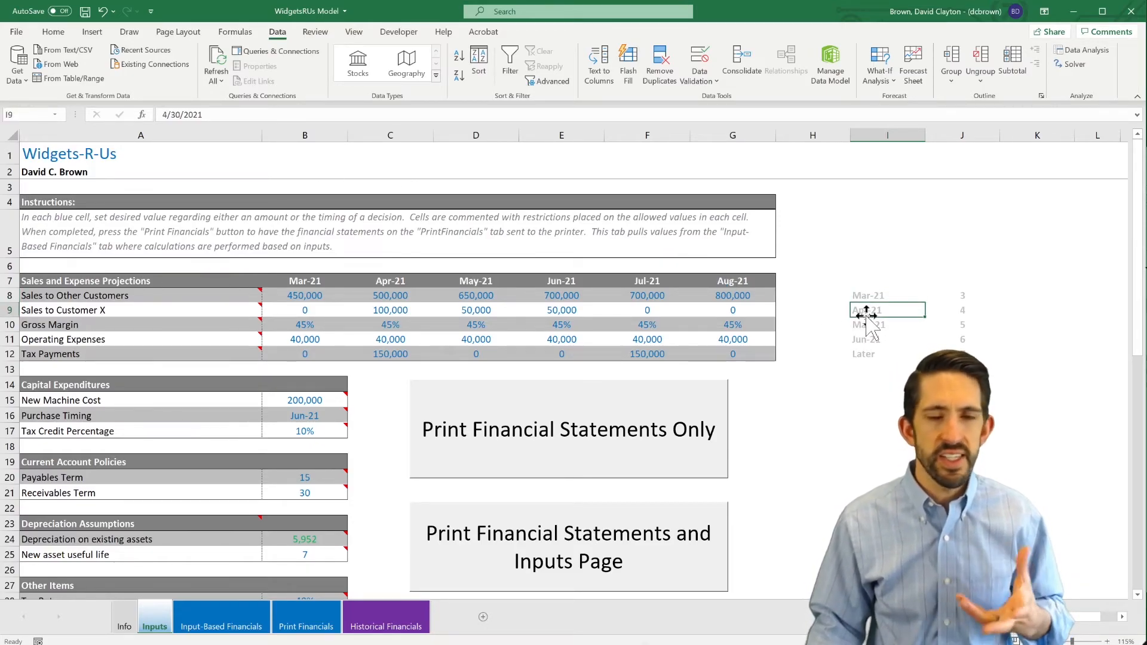
left_click_drag(869, 297, 873, 341)
left_click(36, 115)
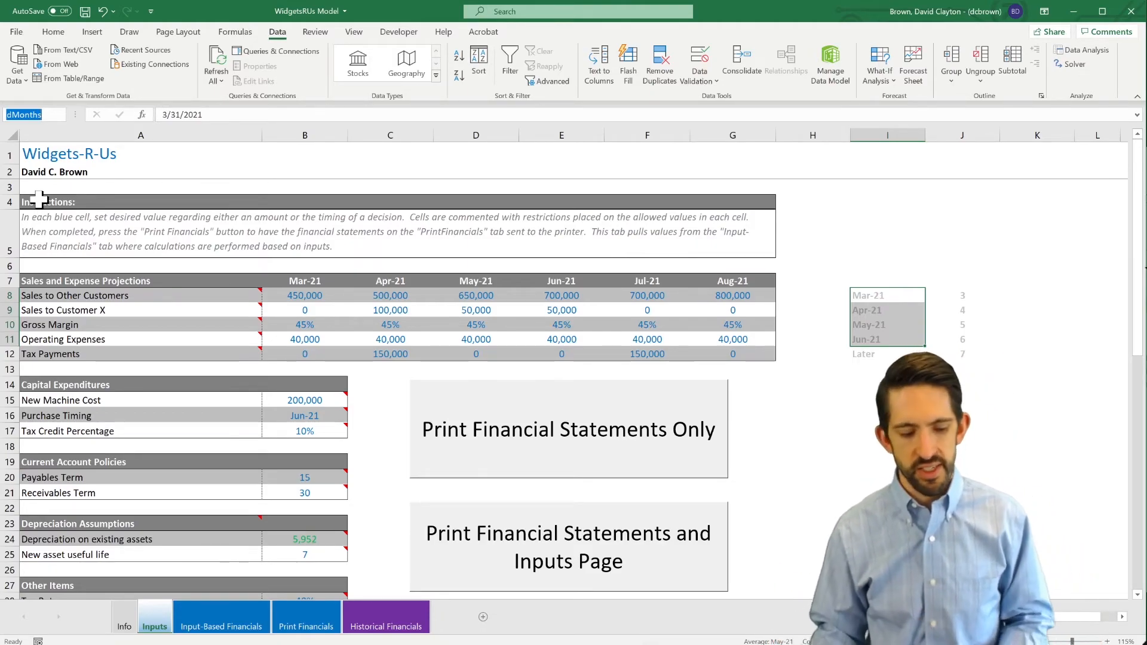
key("Escape")
Enter the formula =SUM(ValidMonths) in cell I5 to total the month range by its name.
left_click(868, 248)
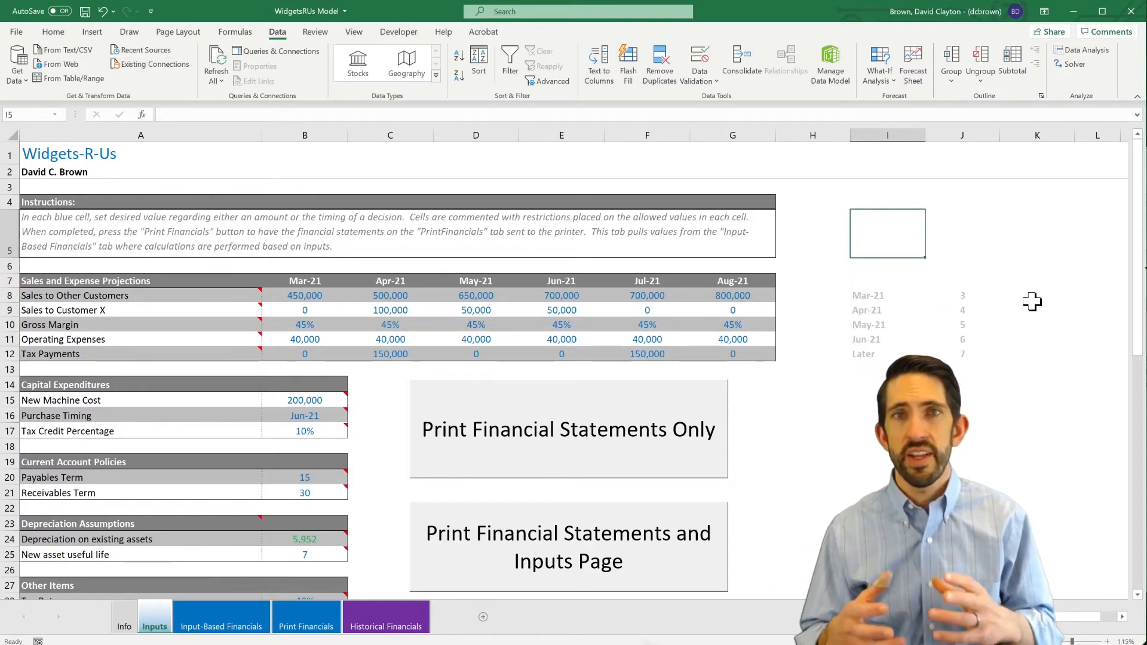
type("=su")
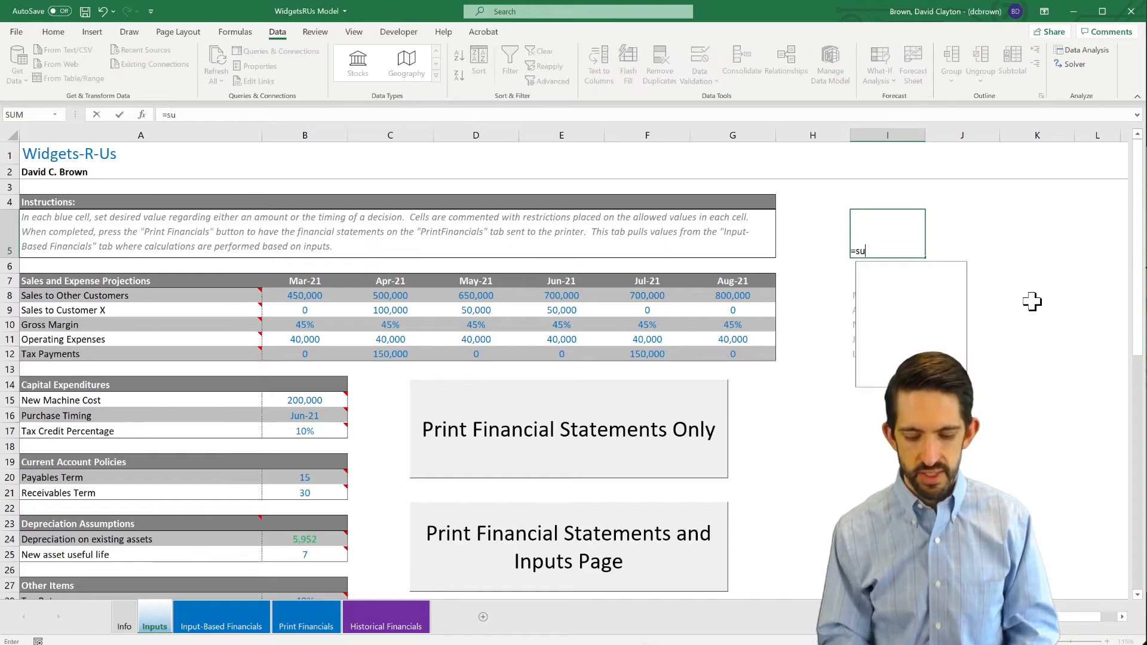
type("m(ValidMont")
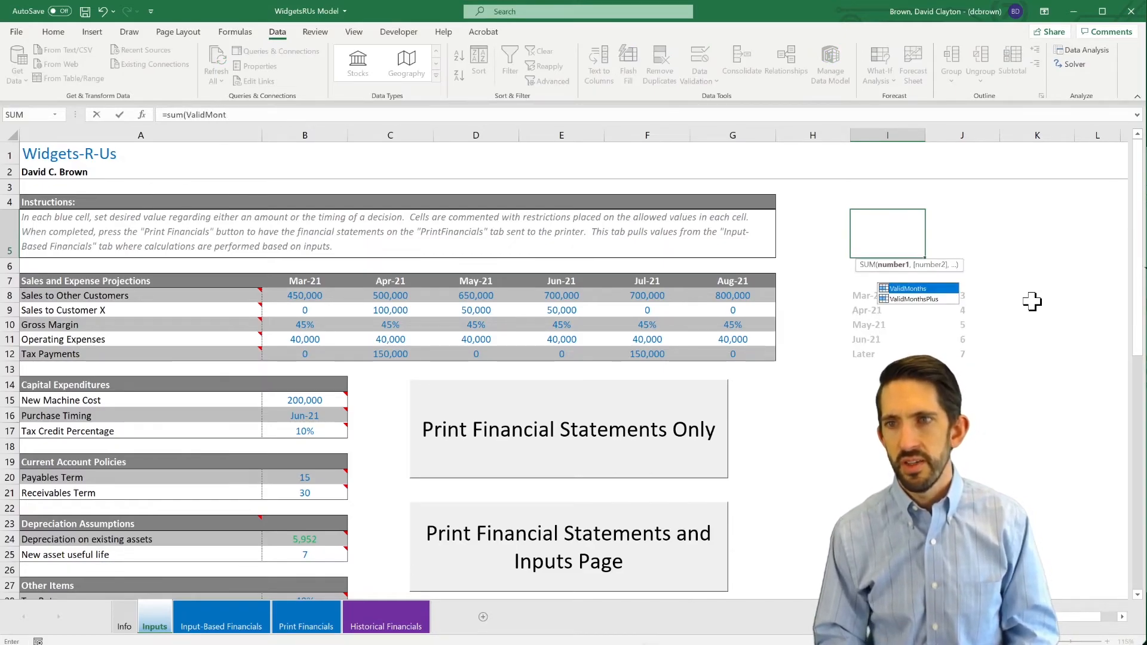
key("Tab")
key("Return")
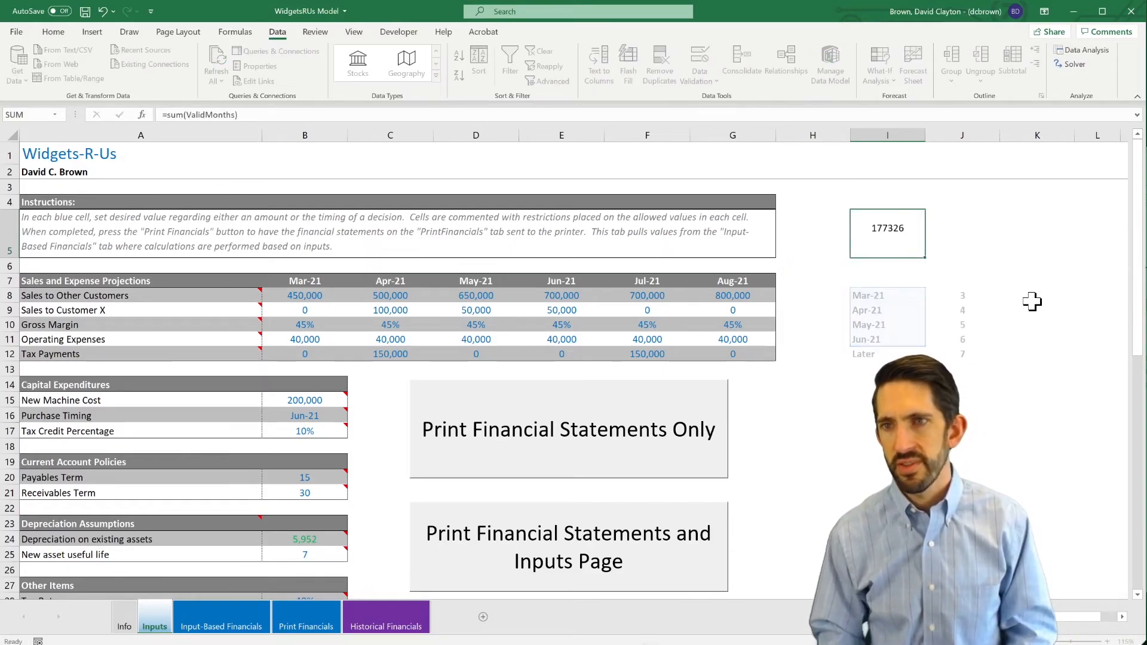
Enter a SUM formula in J5, picking cells I8 through I11 as its range.
key("Right")
type("=sum(")
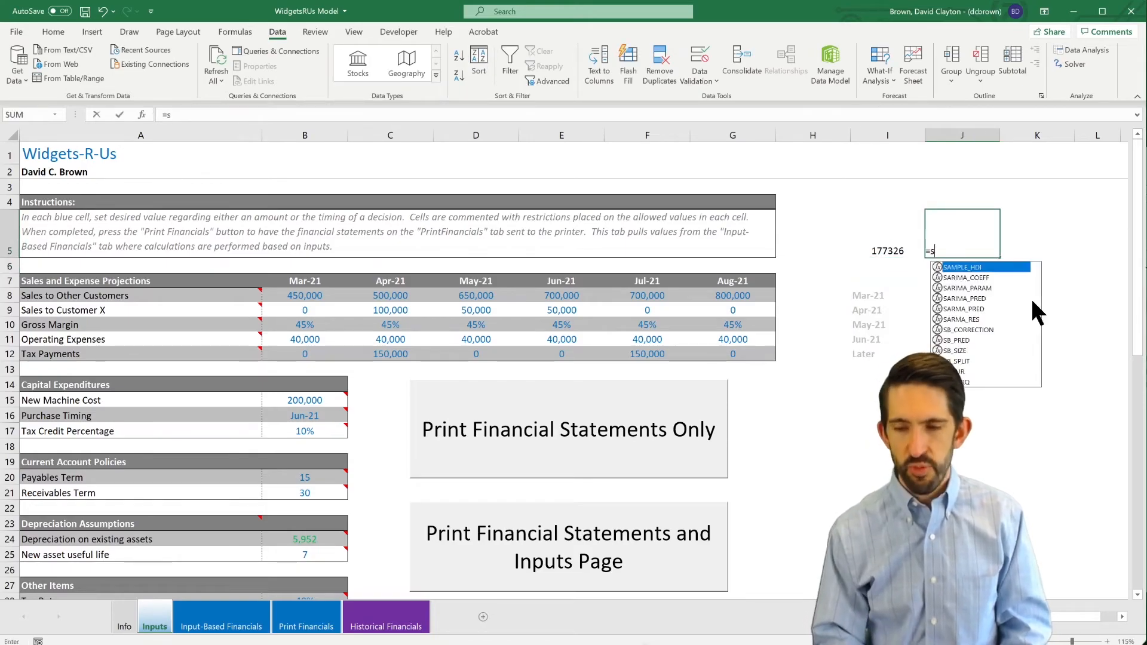
key("Left")
key("Down")
key("Down")
key("Down")
key("shift+Down")
key("shift+Down")
key("shift+Down")
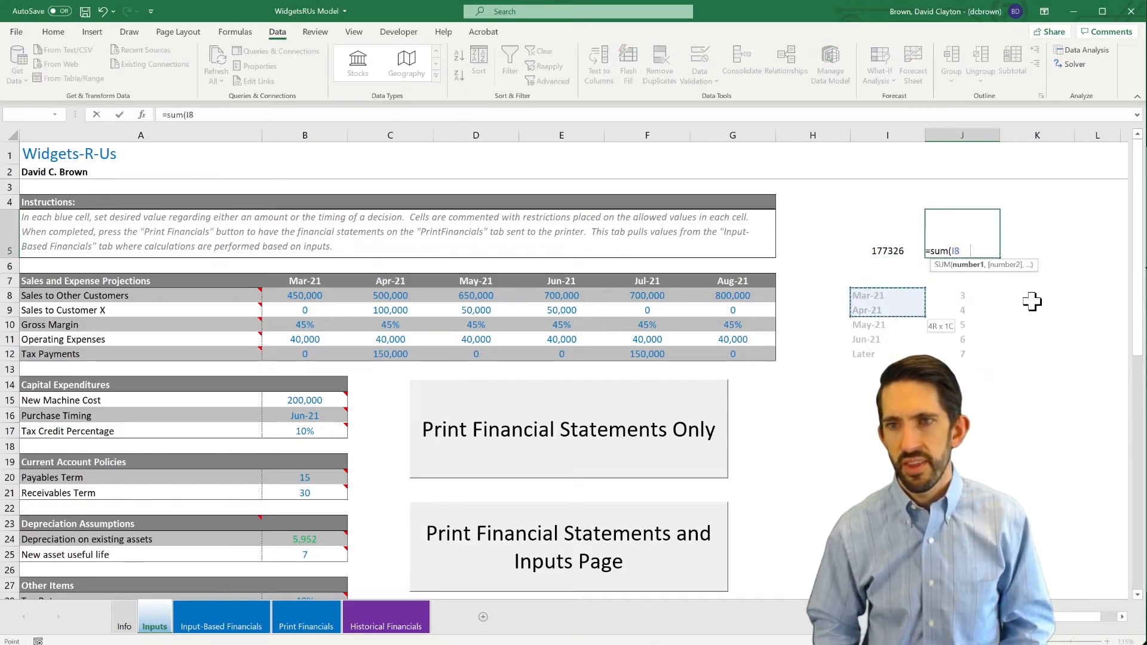
key("ctrl+Return")
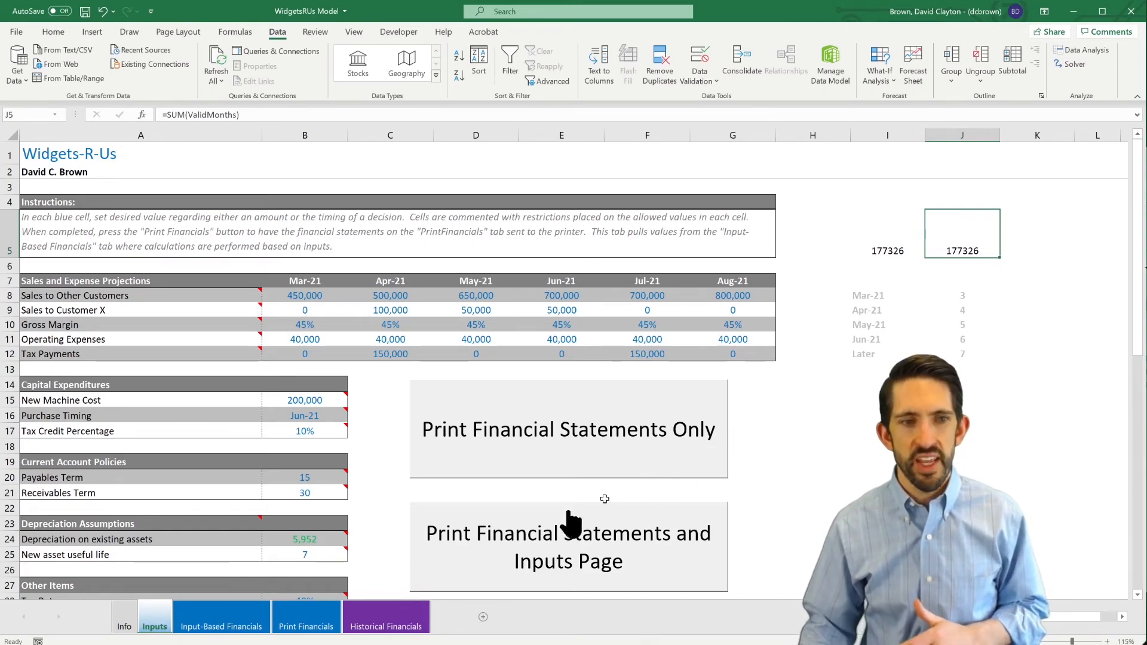
Name the Tax Credit Percentage cell B17 TaxCreditPercentage.
left_click(327, 435)
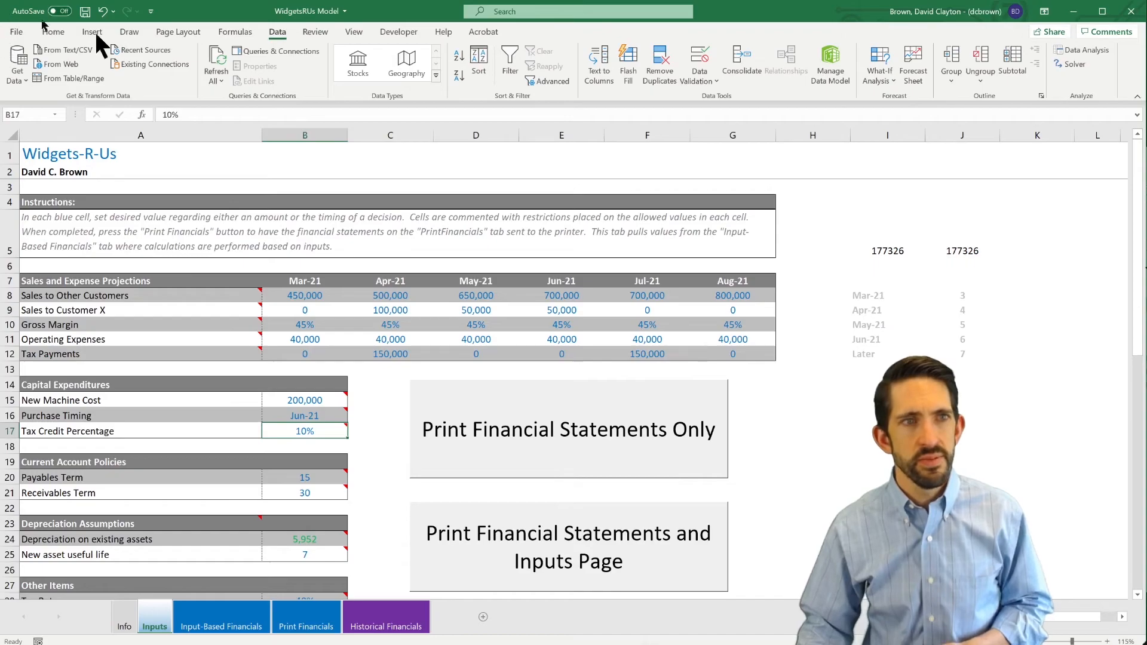
left_click(30, 114)
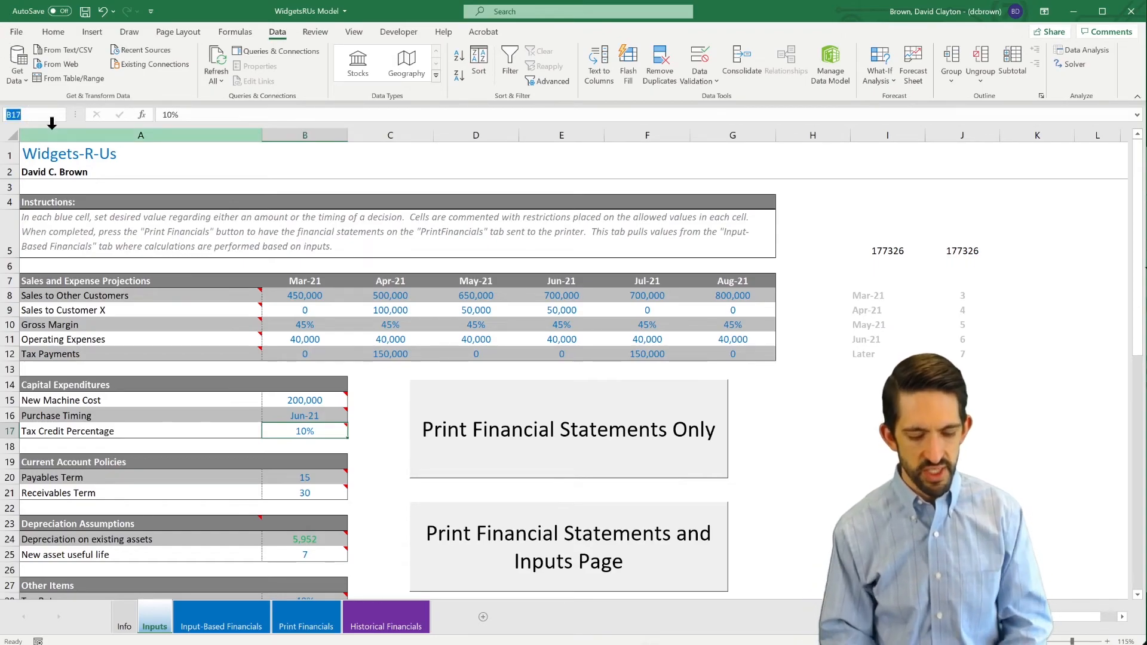
type("TaxCred")
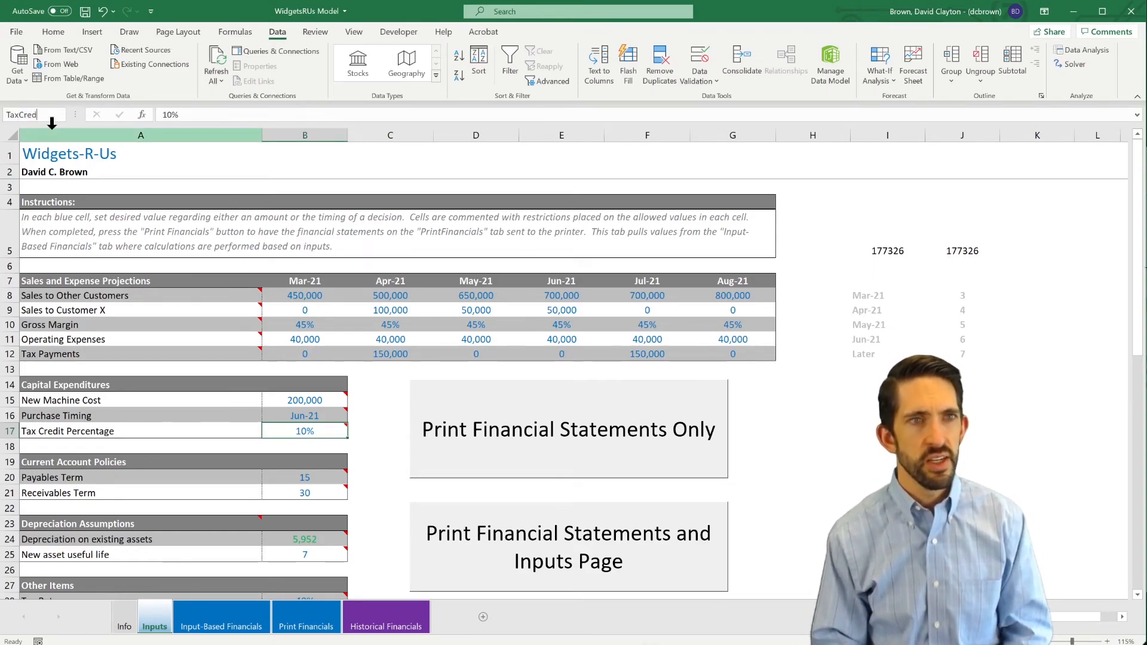
type("itPercentage")
key("Return")
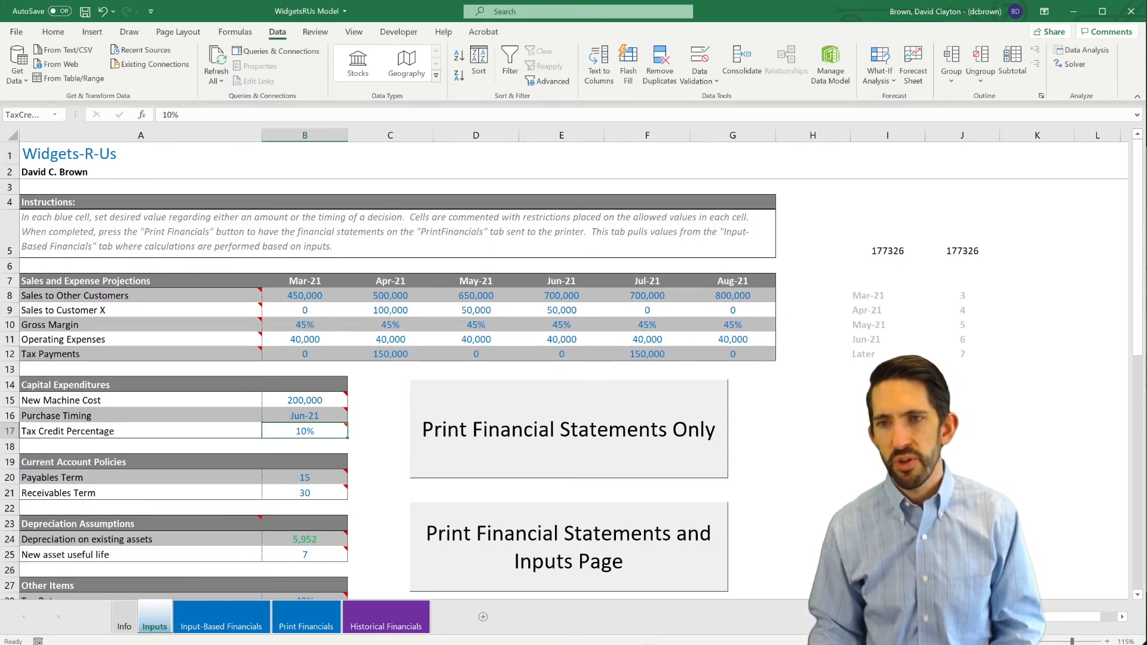
Enter the formula =B15*TaxCreditPercentage in cell I14 to multiply the New Machine Cost by the tax credit percentage.
left_click(872, 384)
type("=")
key("Left")
key("Down")
key("Down")
key("Left")
key("ctrl+Left")
key("Up")
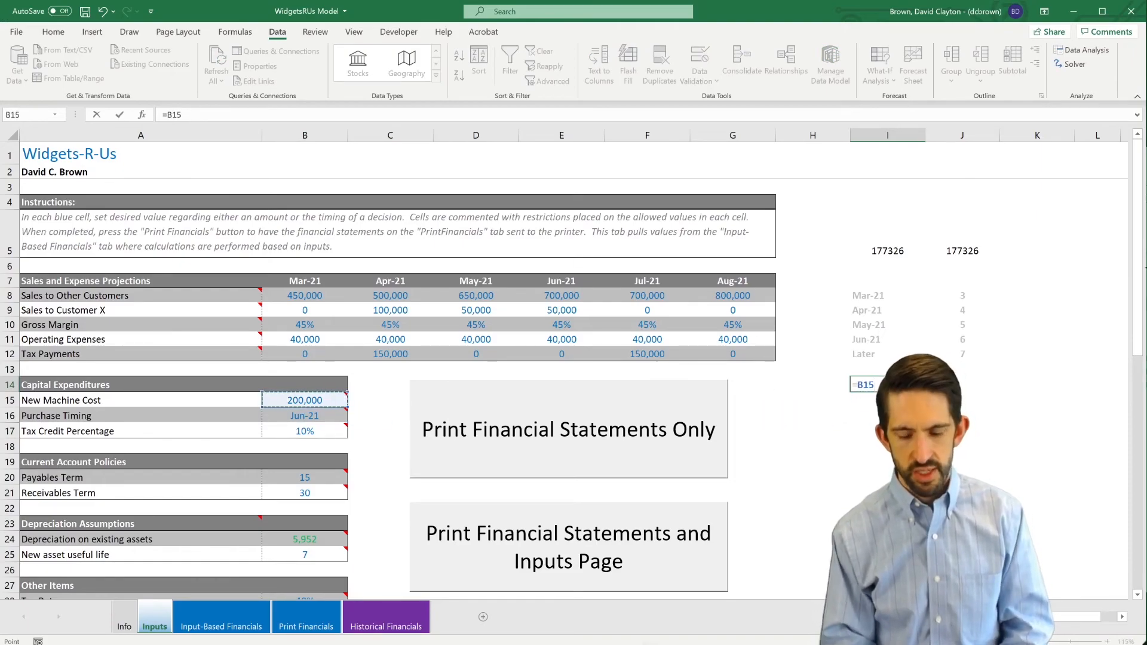
type("*TaxCre")
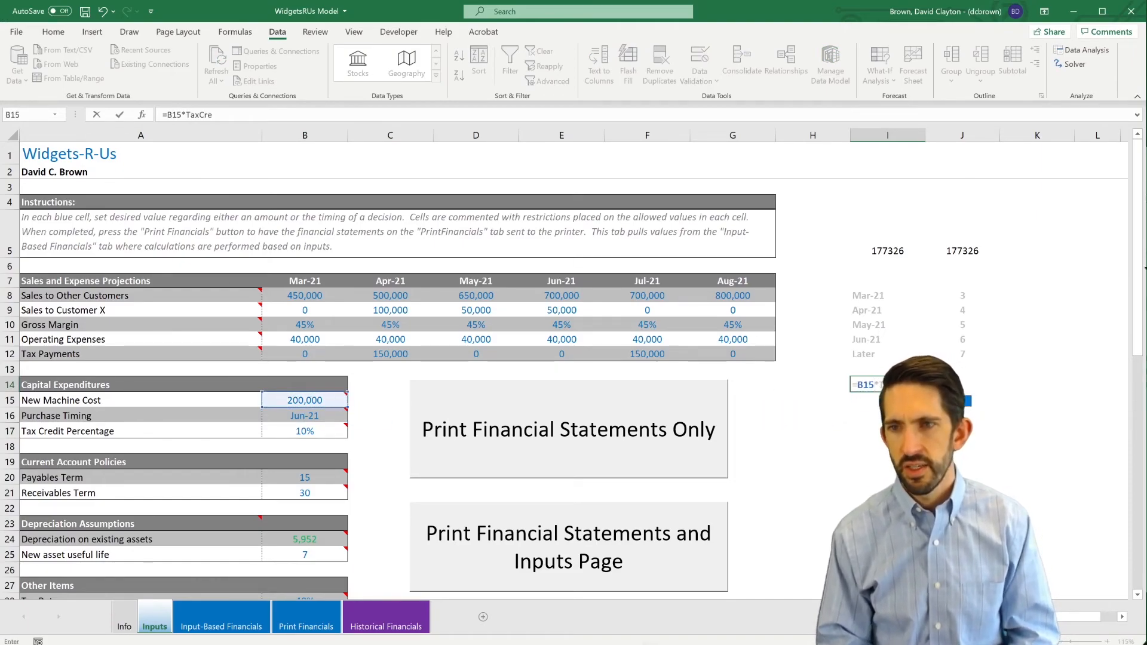
type("d")
key("Tab")
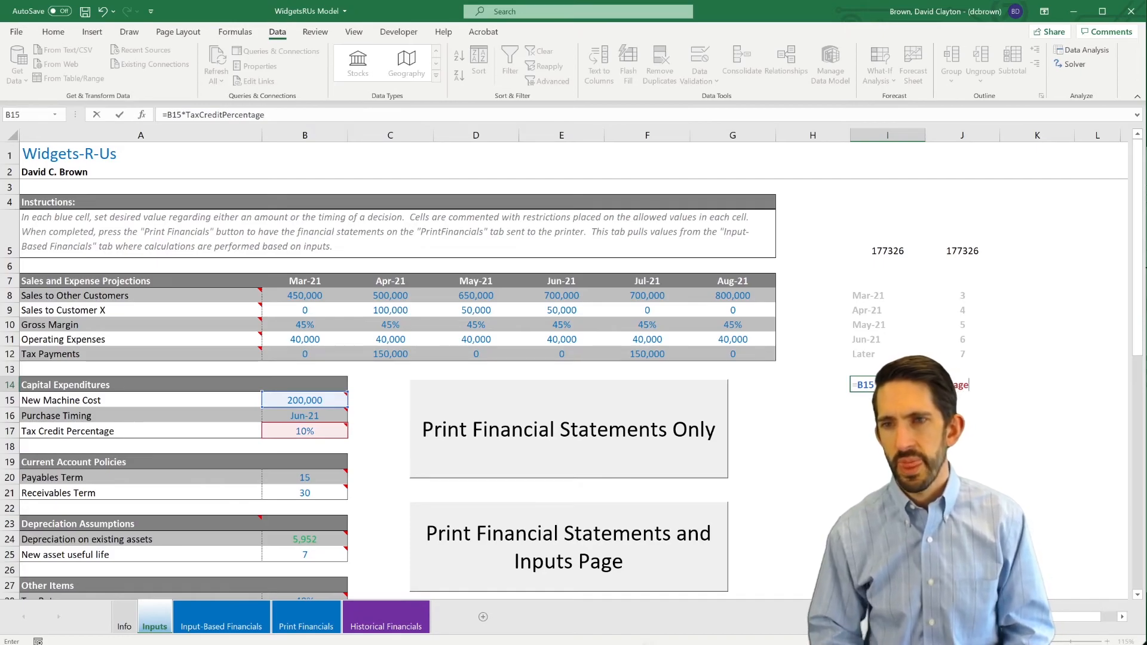
key("ctrl+Return")
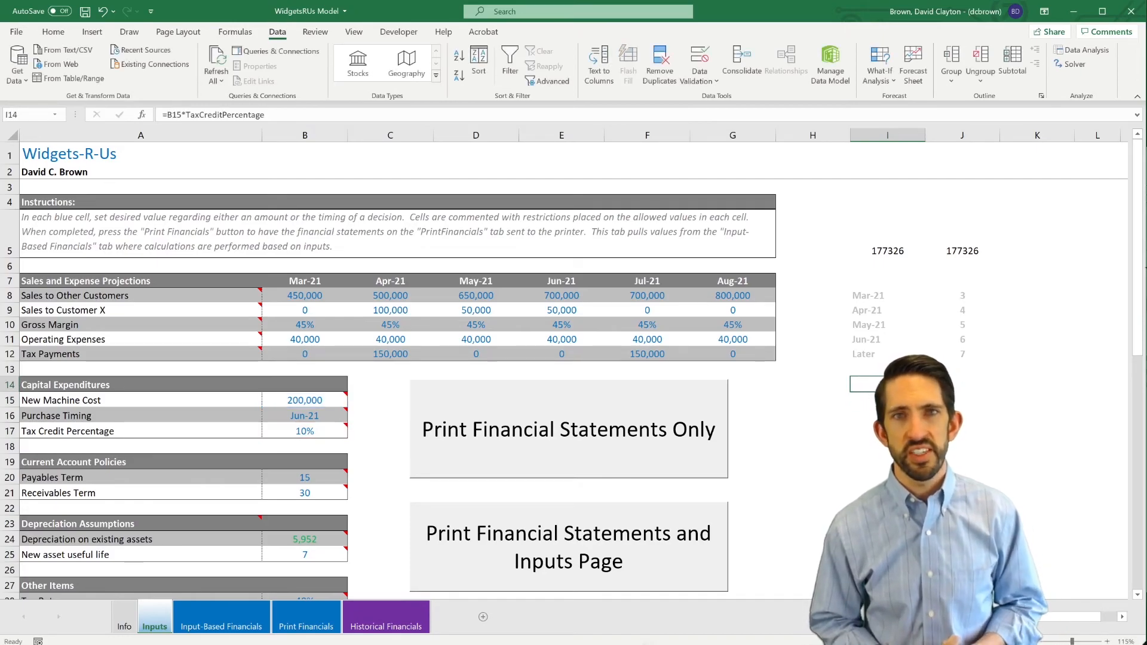